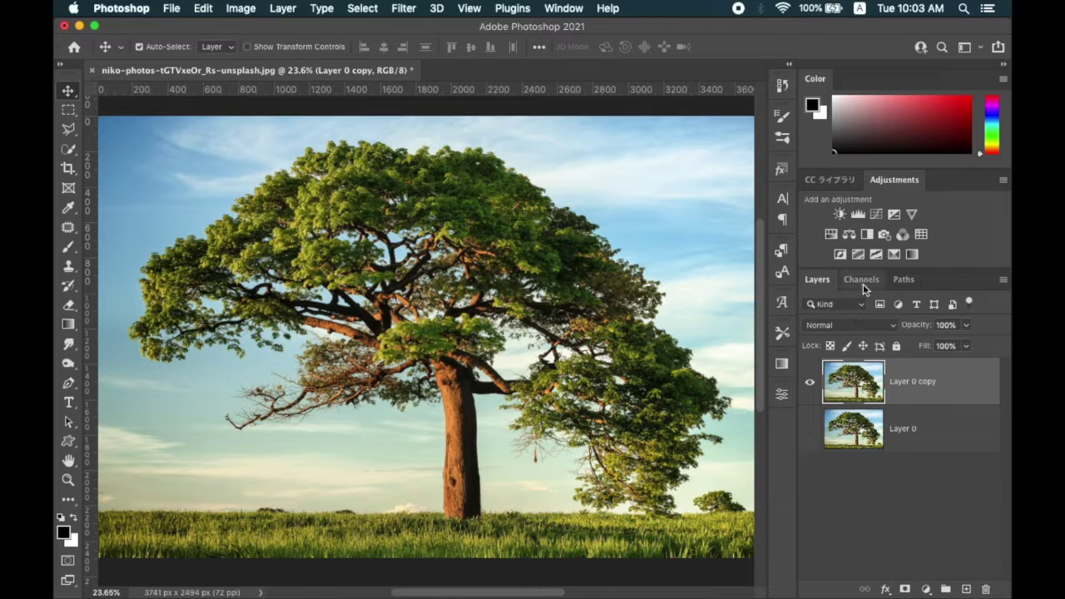
# Compare the Red, Green and Blue channels one at a time, and duplicate the Blue channel
pyautogui.click(871, 281)
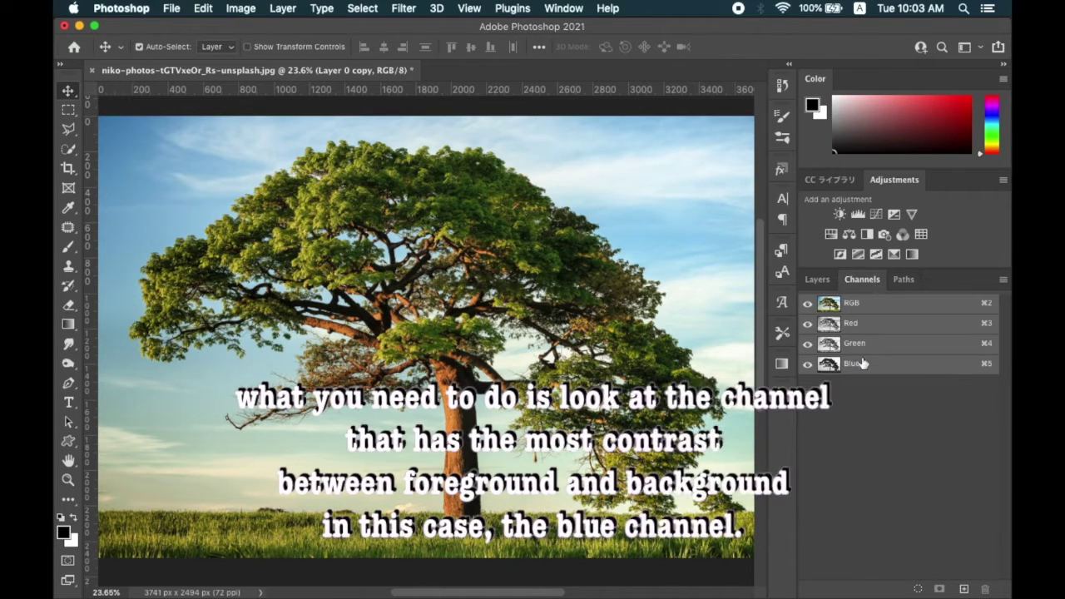
pyautogui.click(861, 328)
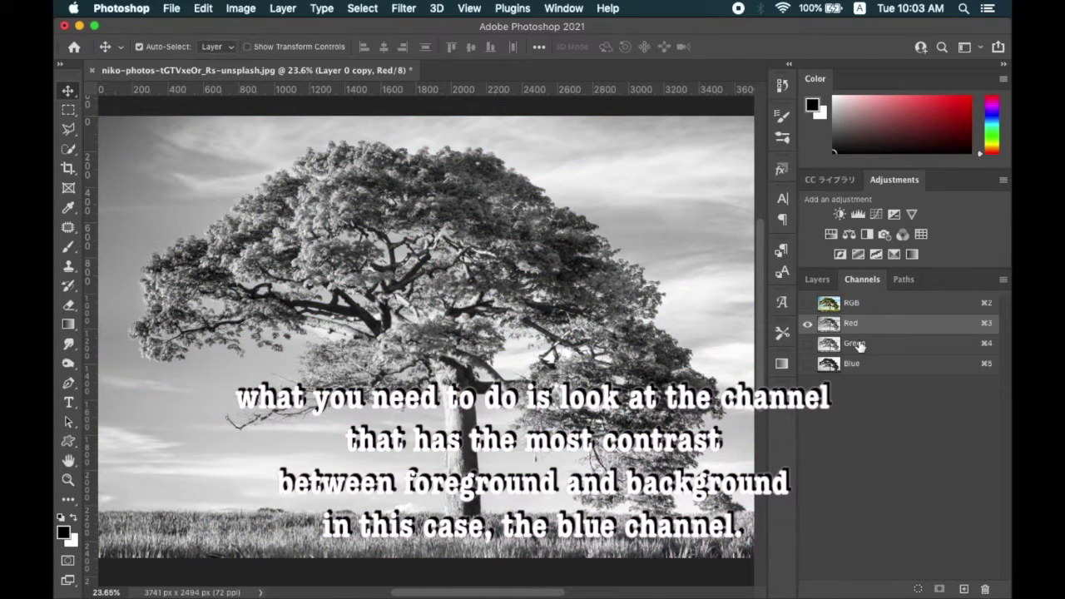
pyautogui.click(860, 347)
pyautogui.click(860, 366)
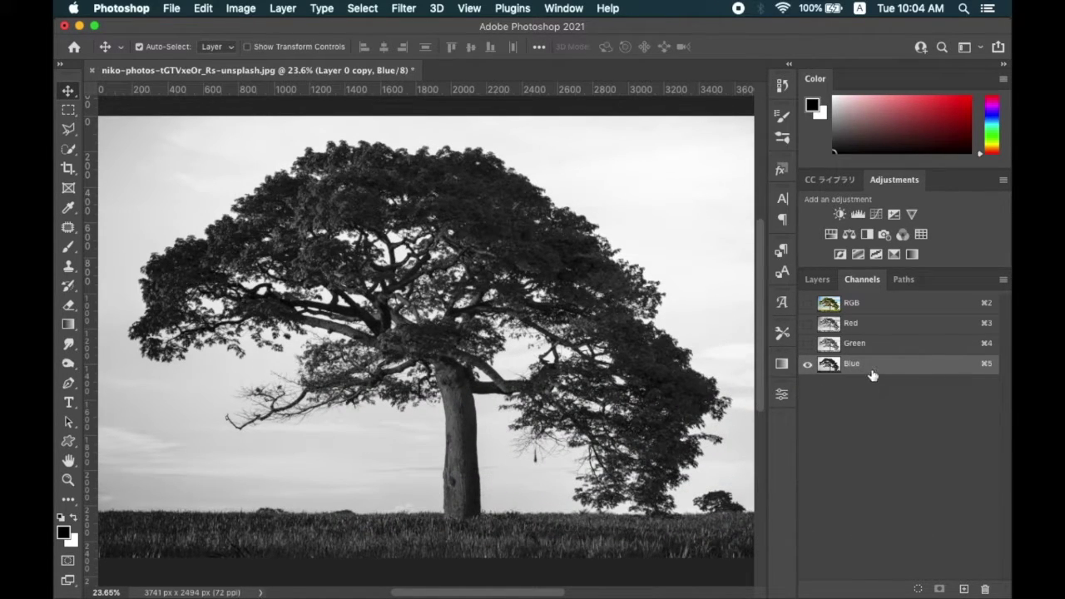
pyautogui.moveTo(874, 370); pyautogui.dragTo(964, 589)
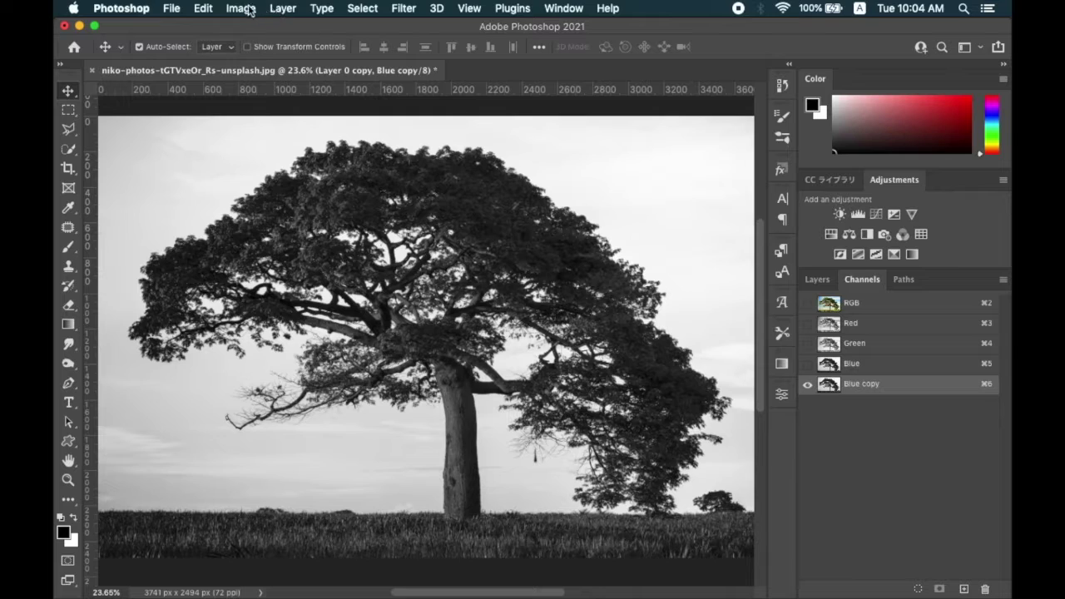
# Apply Levels to the Blue copy channel with input levels 68, 1.00 and 136 to strengthen the contrast between tree and sky
pyautogui.click(283, 9)
pyautogui.moveTo(250, 10)
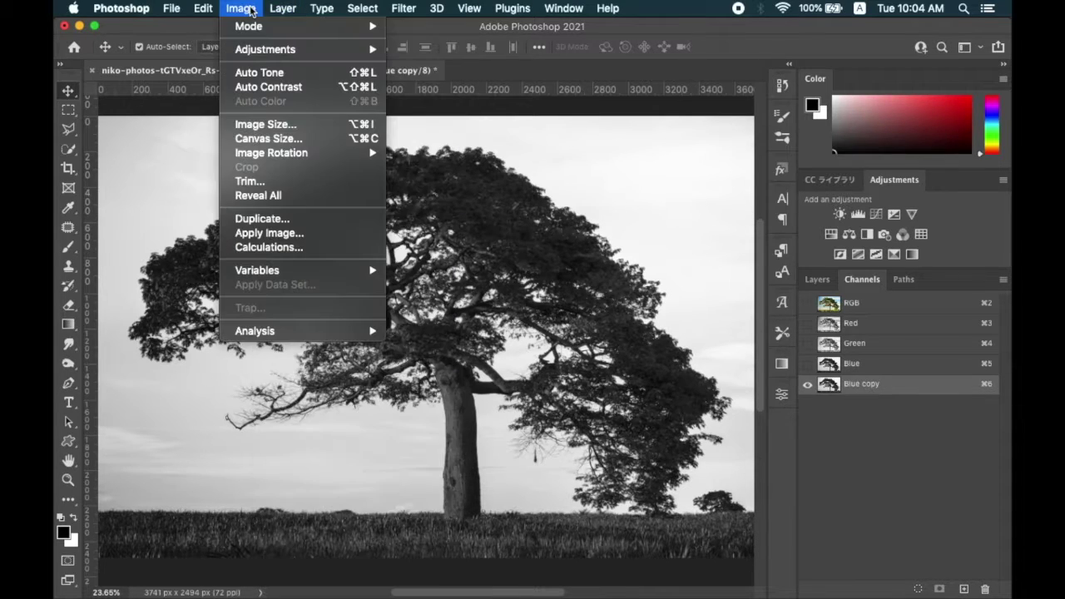
pyautogui.moveTo(253, 50)
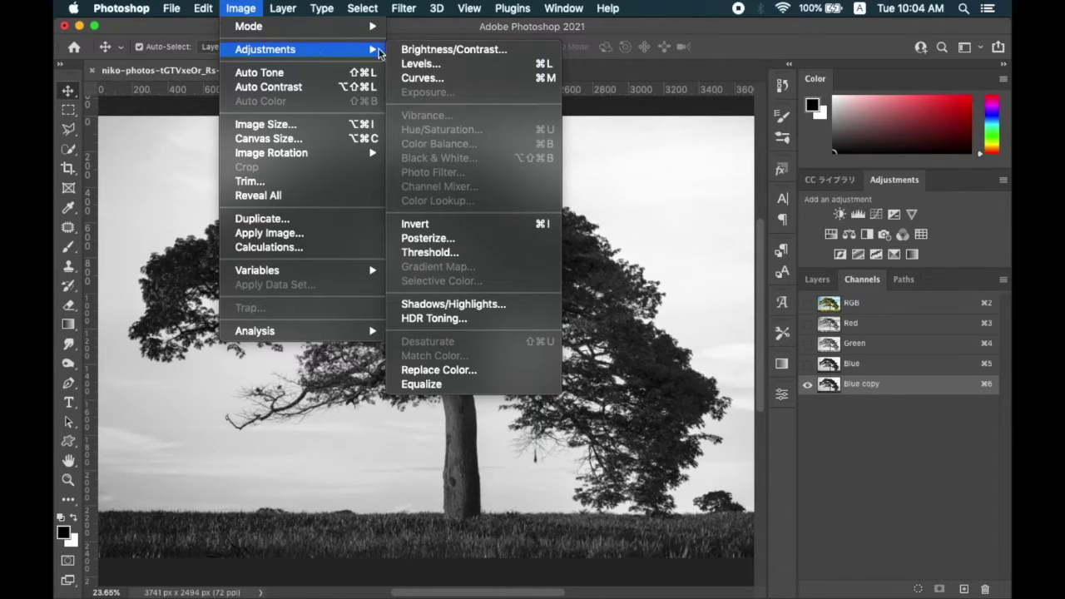
pyautogui.click(416, 67)
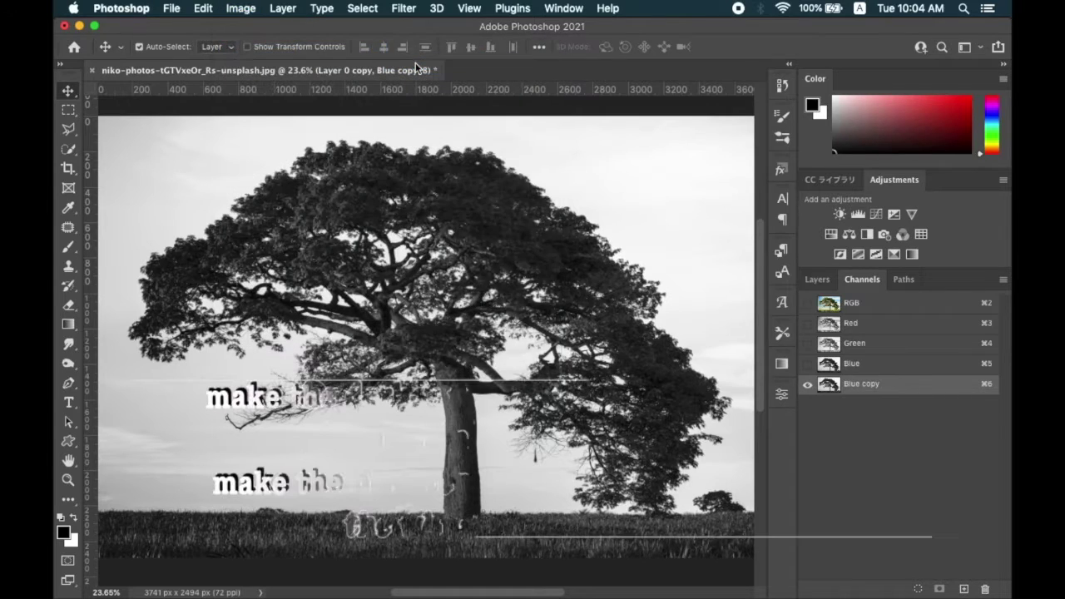
pyautogui.moveTo(689, 247); pyautogui.dragTo(651, 244)
pyautogui.moveTo(509, 242); pyautogui.dragTo(548, 243)
pyautogui.moveTo(652, 243); pyautogui.dragTo(612, 244)
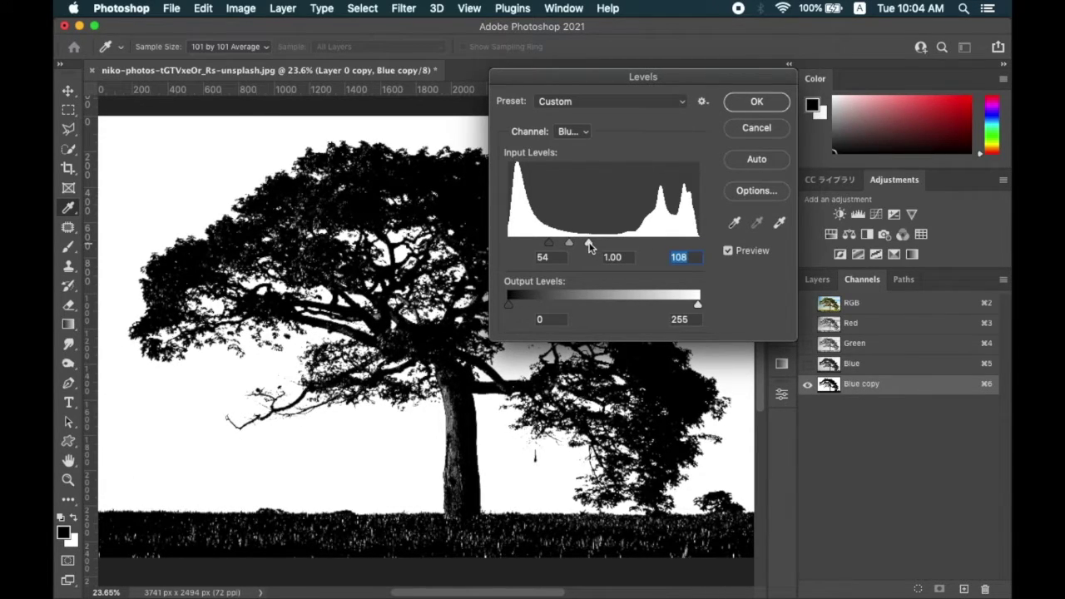
pyautogui.moveTo(588, 243); pyautogui.dragTo(627, 246)
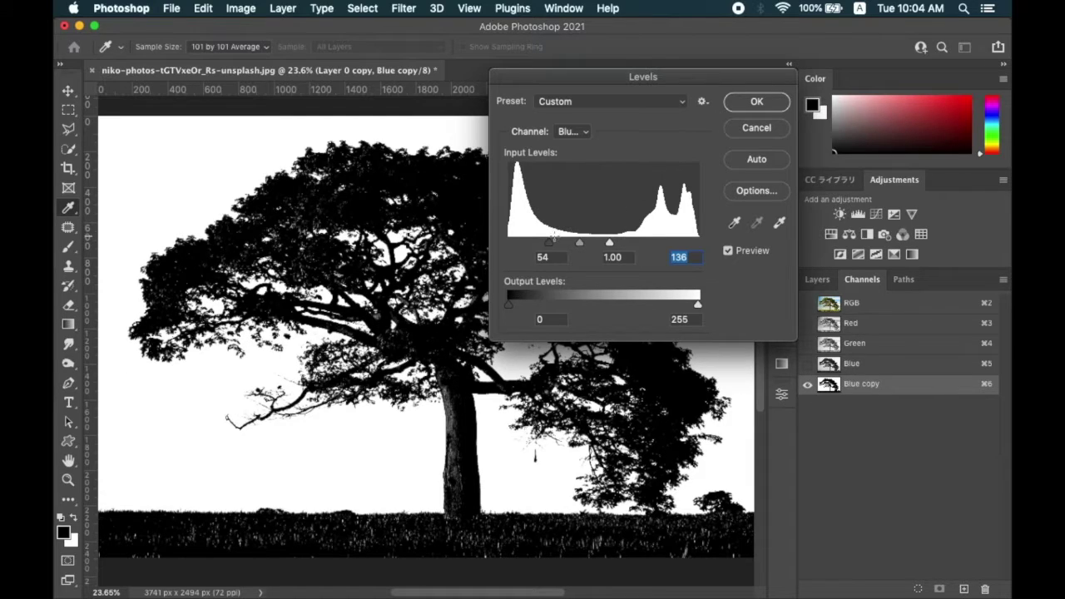
pyautogui.moveTo(550, 243); pyautogui.dragTo(559, 244)
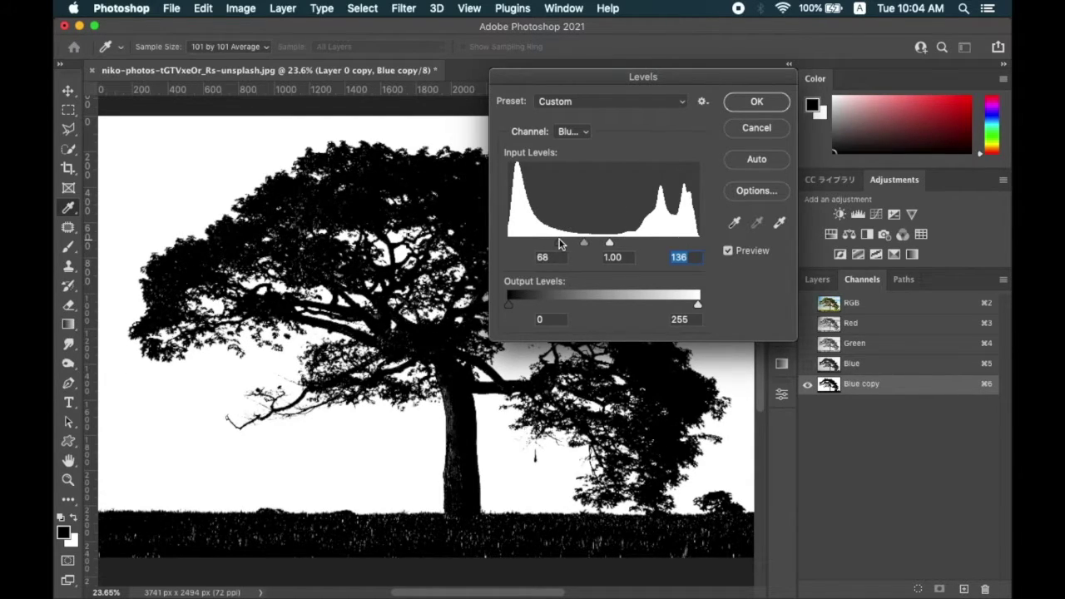
pyautogui.click(756, 102)
pyautogui.press('v')
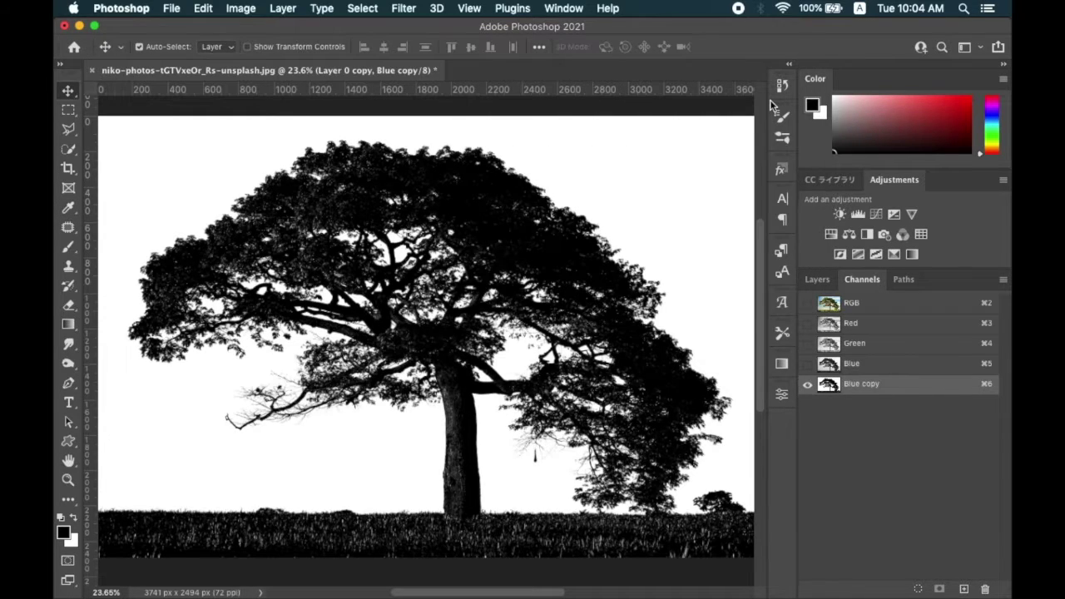
# Use Apply Image to blend the Blue copy channel onto itself with Multiply at 100% opacity
pyautogui.click(241, 9)
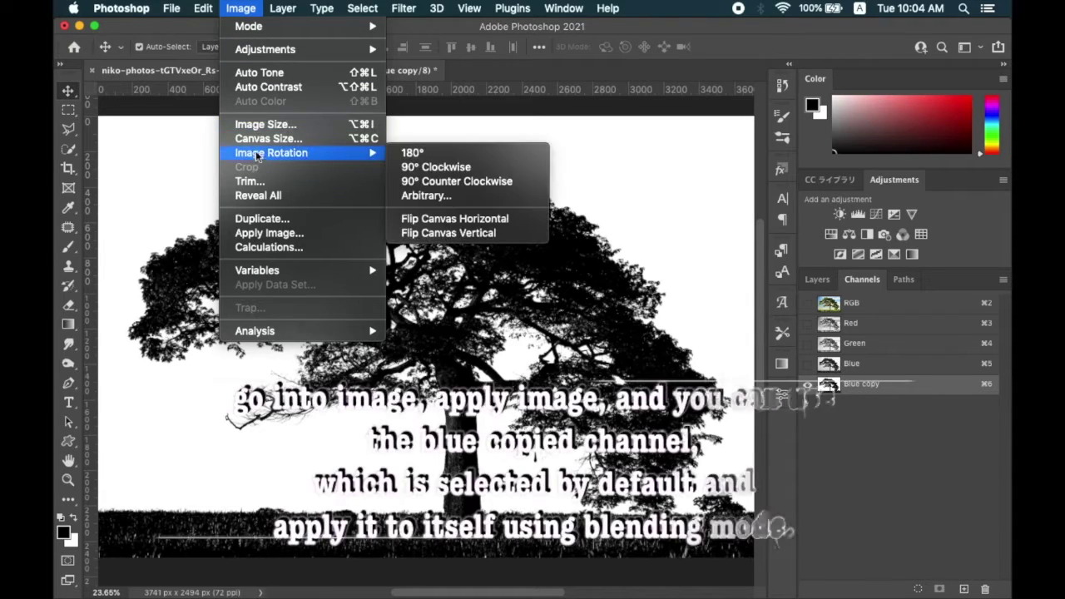
pyautogui.click(264, 235)
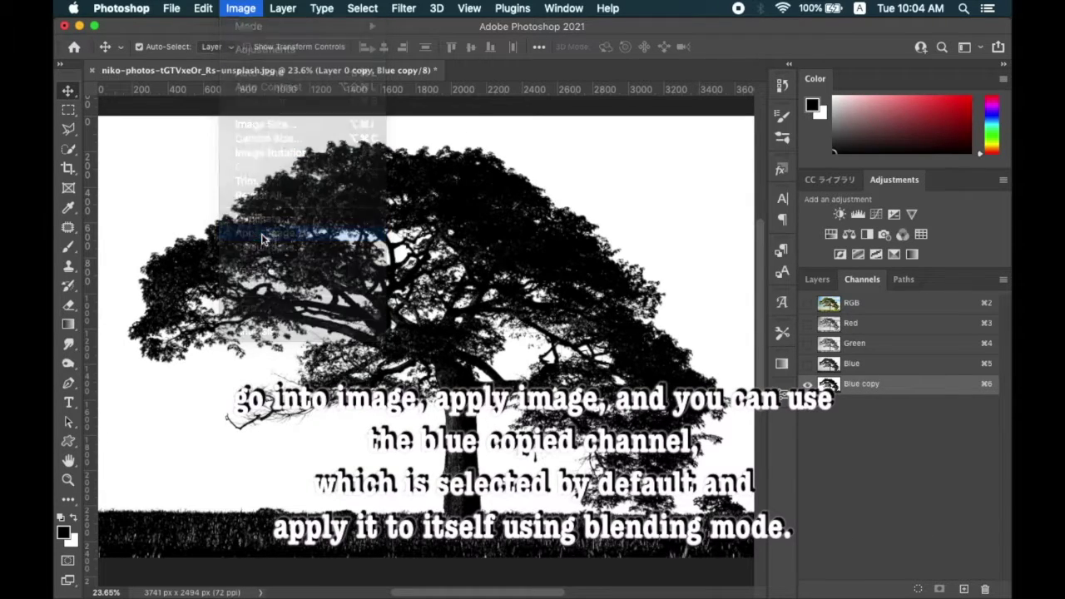
pyautogui.click(630, 204)
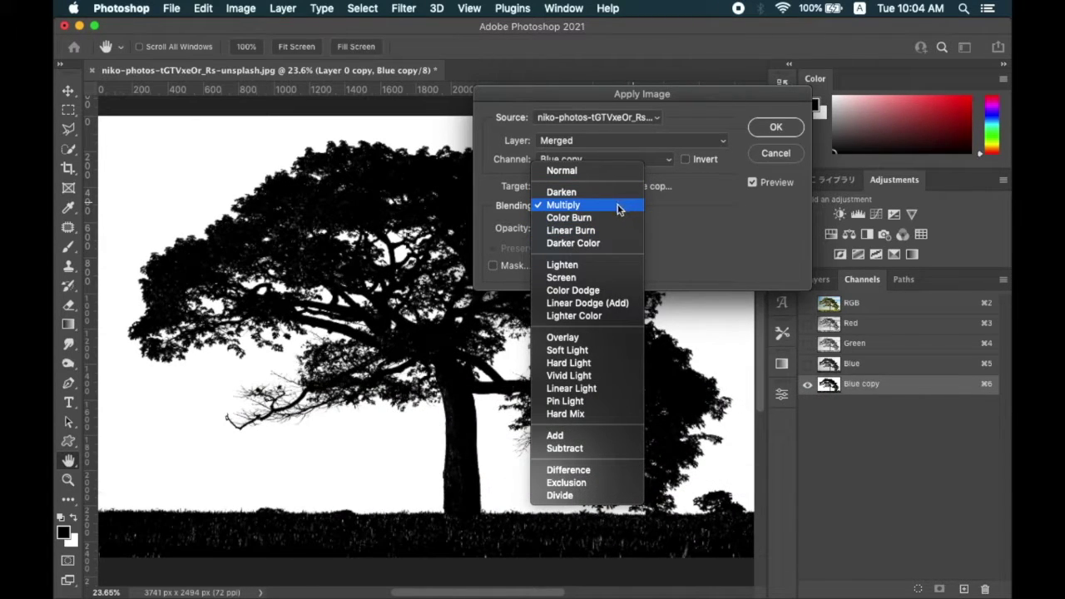
pyautogui.click(617, 209)
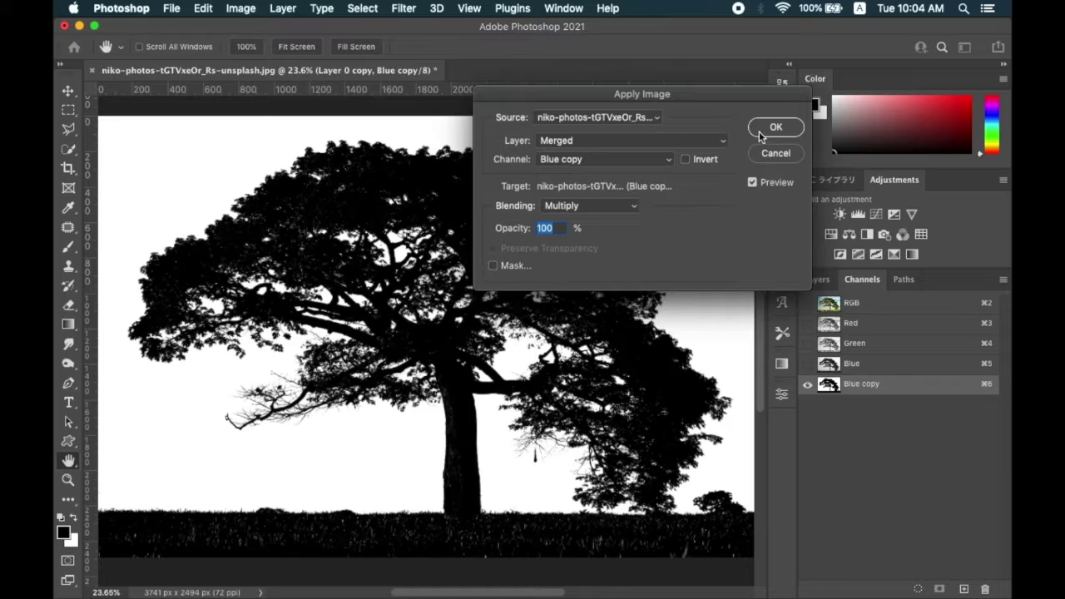
pyautogui.click(760, 133)
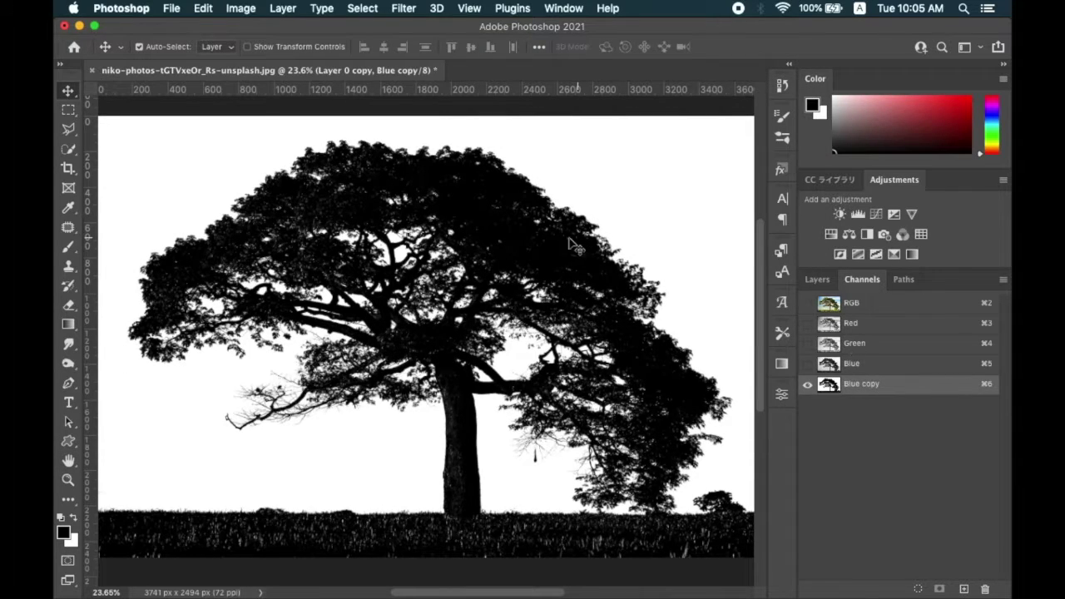
# Brighten the light areas around and between the branches with the Dodge tool, its range set to Highlights
pyautogui.moveTo(68, 365); pyautogui.dragTo(124, 362)
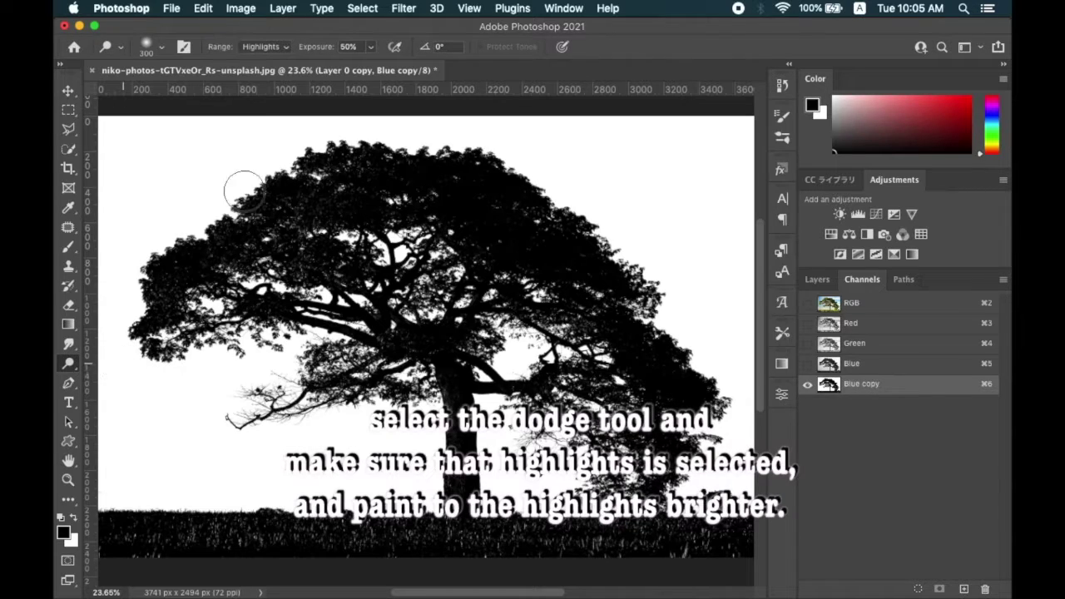
pyautogui.click(284, 48)
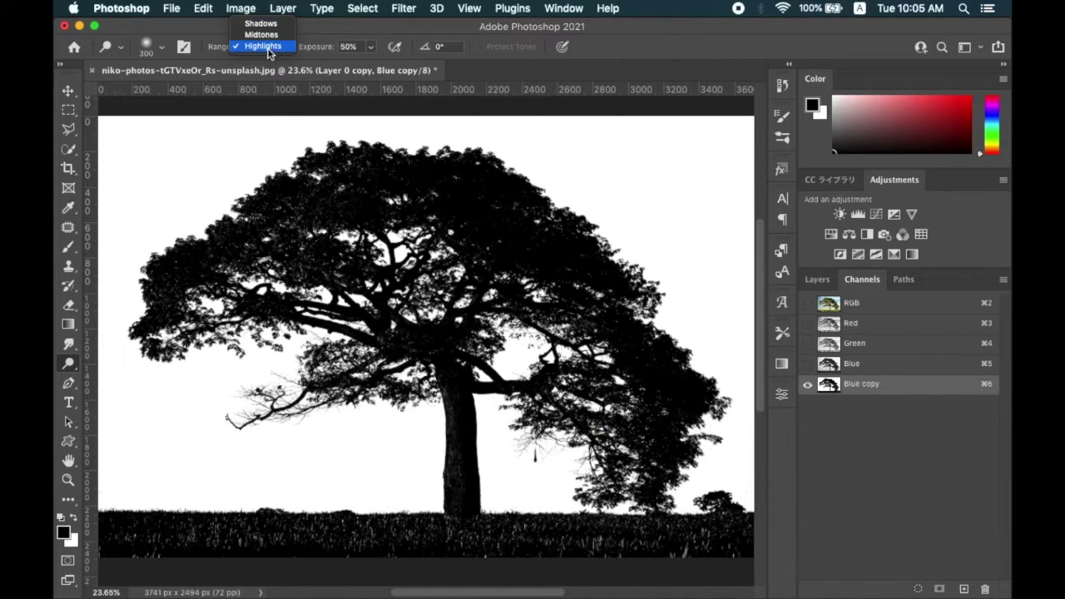
pyautogui.click(263, 47)
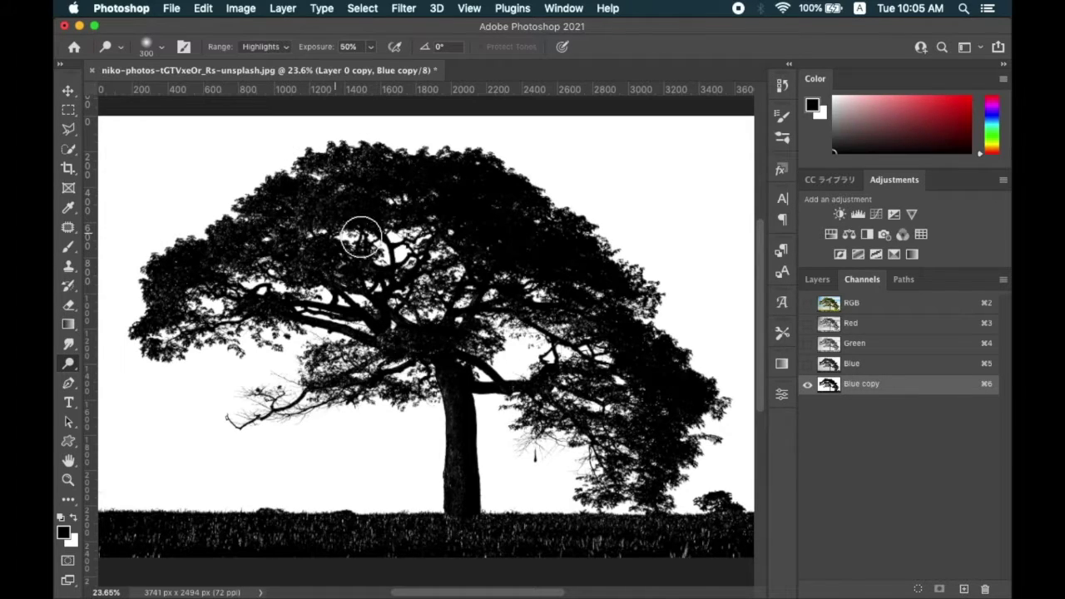
# Darken the tree crown on the Blue copy channel with the Burn tool, using the Shadows range
pyautogui.click(68, 366)
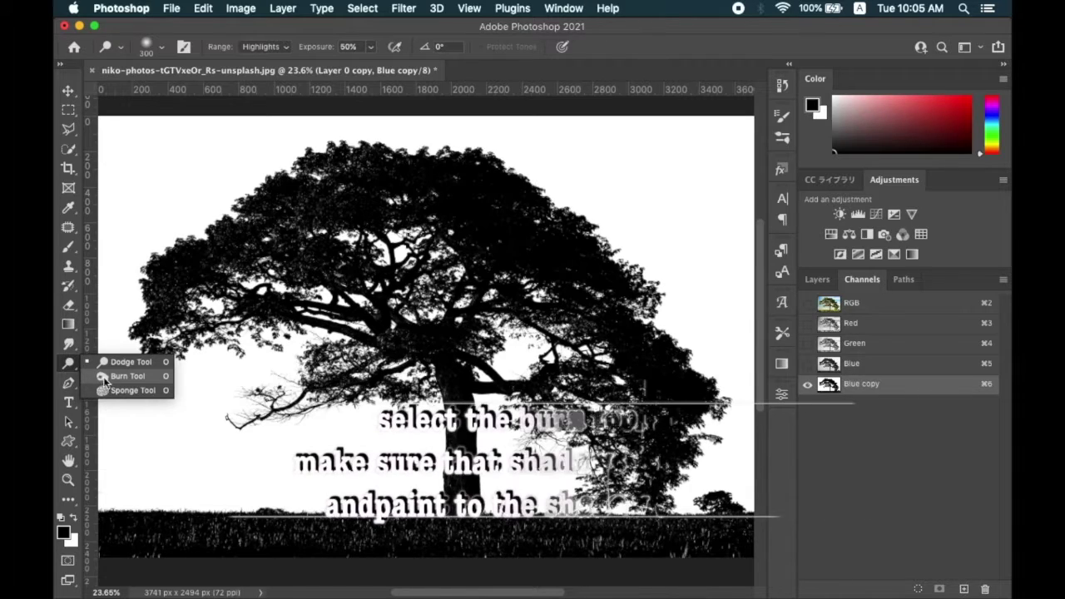
pyautogui.click(105, 379)
pyautogui.moveTo(199, 277)
pyautogui.mouseDown()
pyautogui.moveTo(200, 251)
pyautogui.moveTo(292, 178)
pyautogui.moveTo(335, 163)
pyautogui.moveTo(486, 169)
pyautogui.moveTo(602, 217)
pyautogui.moveTo(640, 254)
pyautogui.moveTo(670, 320)
pyautogui.moveTo(604, 302)
pyautogui.moveTo(690, 381)
pyautogui.moveTo(705, 429)
pyautogui.moveTo(692, 442)
pyautogui.moveTo(712, 478)
pyautogui.moveTo(700, 463)
pyautogui.moveTo(647, 470)
pyautogui.moveTo(649, 416)
pyautogui.moveTo(614, 433)
pyautogui.moveTo(558, 405)
pyautogui.moveTo(549, 440)
pyautogui.moveTo(593, 379)
pyautogui.moveTo(517, 437)
pyautogui.moveTo(546, 377)
pyautogui.moveTo(552, 444)
pyautogui.moveTo(625, 457)
pyautogui.moveTo(493, 386)
pyautogui.moveTo(453, 379)
pyautogui.moveTo(468, 358)
pyautogui.moveTo(326, 383)
pyautogui.moveTo(243, 426)
pyautogui.moveTo(364, 313)
pyautogui.moveTo(240, 309)
pyautogui.moveTo(164, 336)
pyautogui.moveTo(296, 319)
pyautogui.moveTo(224, 340)
pyautogui.moveTo(148, 308)
pyautogui.moveTo(186, 250)
pyautogui.moveTo(328, 156)
pyautogui.moveTo(263, 247)
pyautogui.moveTo(431, 185)
pyautogui.moveTo(444, 239)
pyautogui.moveTo(516, 245)
pyautogui.moveTo(461, 288)
pyautogui.moveTo(438, 247)
pyautogui.moveTo(335, 301)
pyautogui.moveTo(385, 244)
pyautogui.moveTo(404, 281)
pyautogui.moveTo(440, 286)
pyautogui.mouseUp()
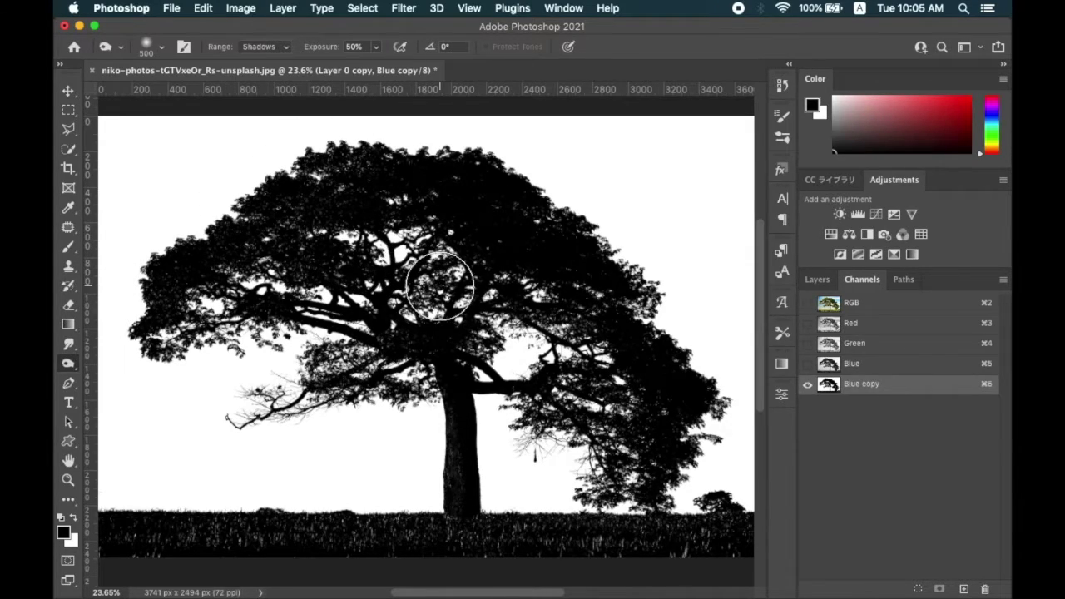
# Paint the tree trunk solid black on the Blue copy channel with the Brush tool
pyautogui.click(69, 248)
pyautogui.scroll(3, 461, 440)
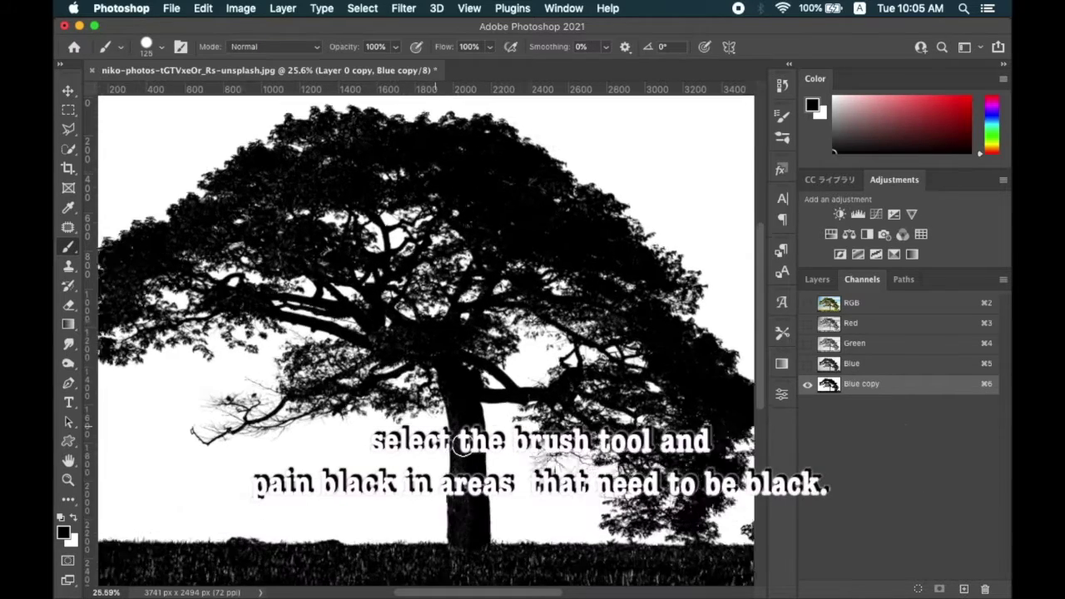
pyautogui.scroll(-2, 460, 441)
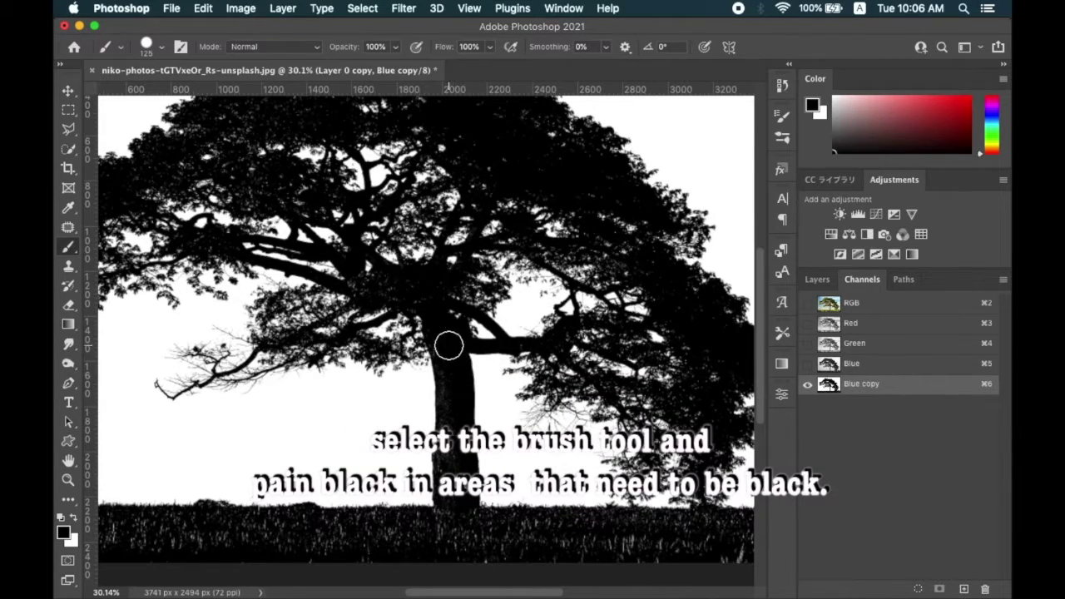
pyautogui.scroll(3, 446, 344)
pyautogui.moveTo(428, 279)
pyautogui.mouseDown()
pyautogui.moveTo(444, 371)
pyautogui.moveTo(442, 540)
pyautogui.moveTo(454, 500)
pyautogui.mouseUp()
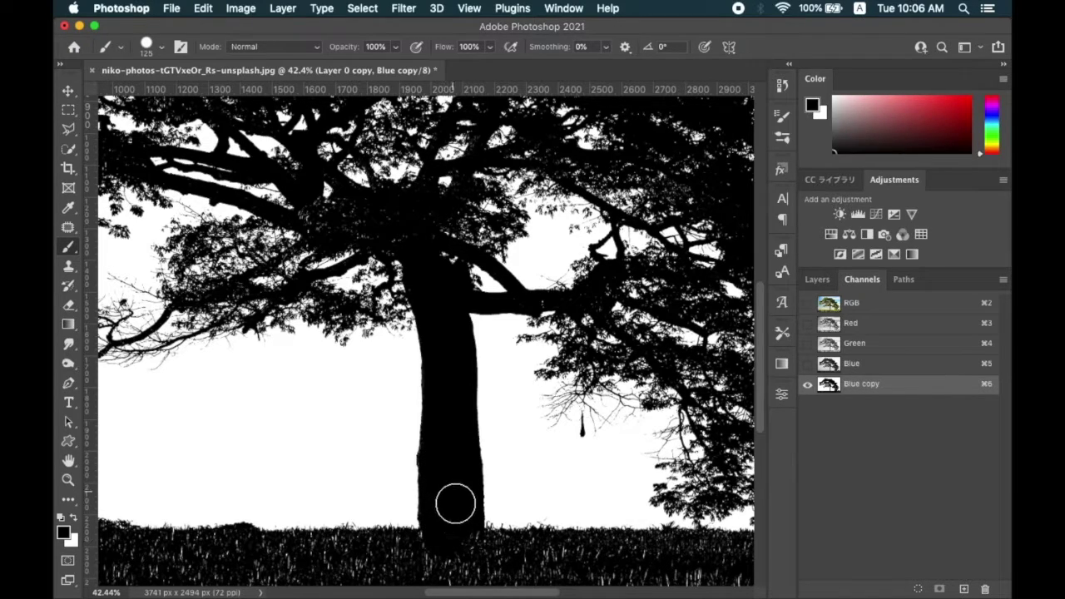
# Paint the whole strip of grass below the tree solid black with the brush
pyautogui.scroll(-3, 454, 500)
pyautogui.scroll(-5, 458, 513)
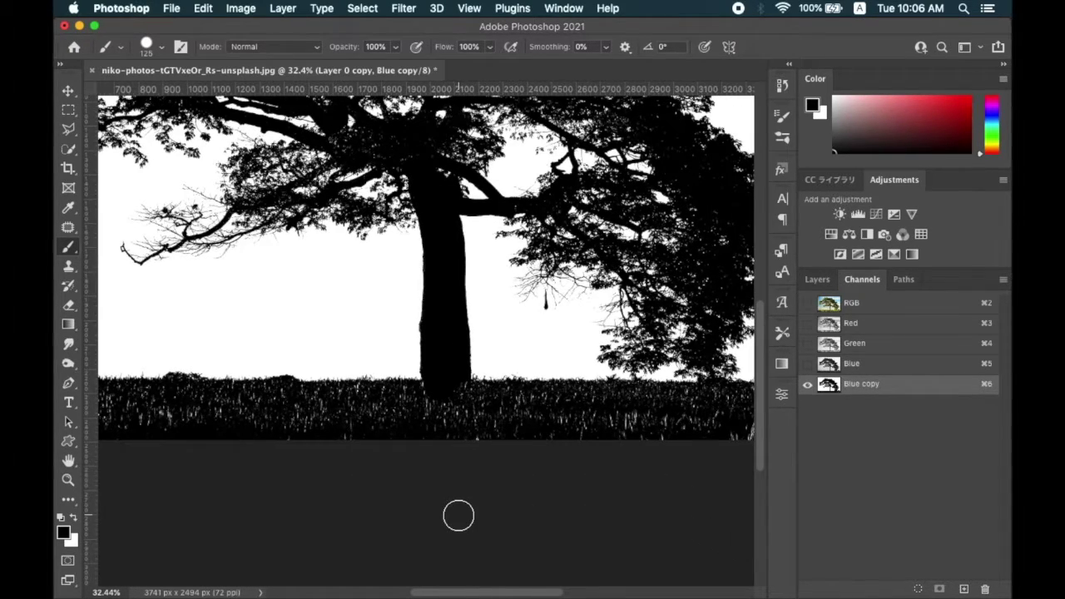
pyautogui.scroll(-3, 458, 516)
pyautogui.moveTo(602, 392); pyautogui.dragTo(698, 397)
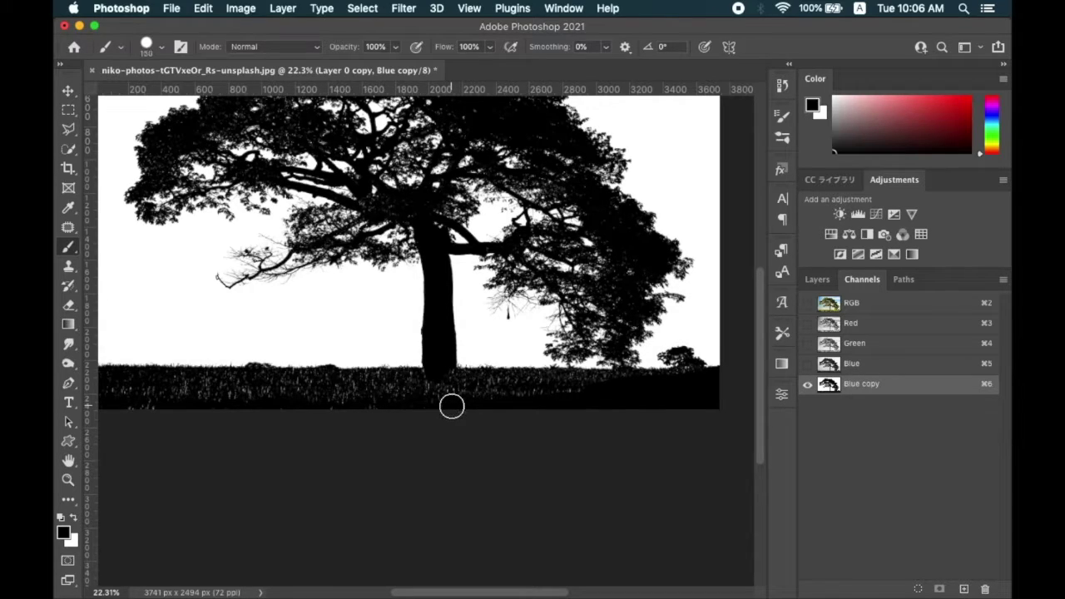
pyautogui.moveTo(452, 406)
pyautogui.mouseDown()
pyautogui.moveTo(420, 401)
pyautogui.moveTo(447, 396)
pyautogui.moveTo(440, 378)
pyautogui.moveTo(440, 391)
pyautogui.moveTo(523, 394)
pyautogui.moveTo(510, 395)
pyautogui.moveTo(708, 391)
pyautogui.moveTo(365, 393)
pyautogui.moveTo(417, 385)
pyautogui.mouseUp()
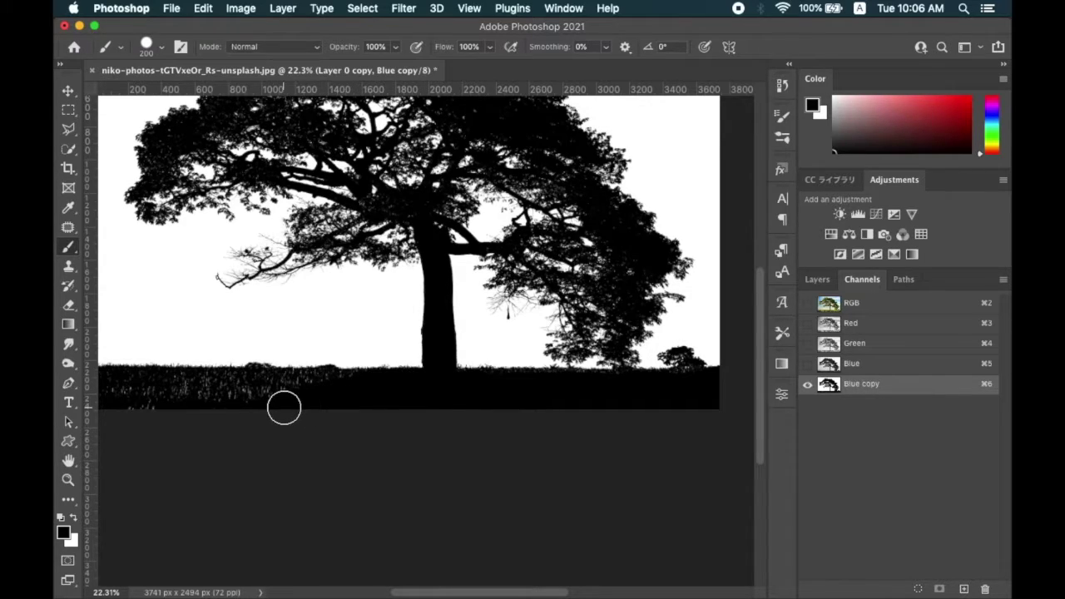
pyautogui.hscroll(-5, 283, 408)
pyautogui.moveTo(485, 368)
pyautogui.mouseDown()
pyautogui.moveTo(246, 384)
pyautogui.moveTo(351, 383)
pyautogui.moveTo(253, 382)
pyautogui.moveTo(406, 368)
pyautogui.moveTo(518, 373)
pyautogui.moveTo(331, 367)
pyautogui.mouseUp()
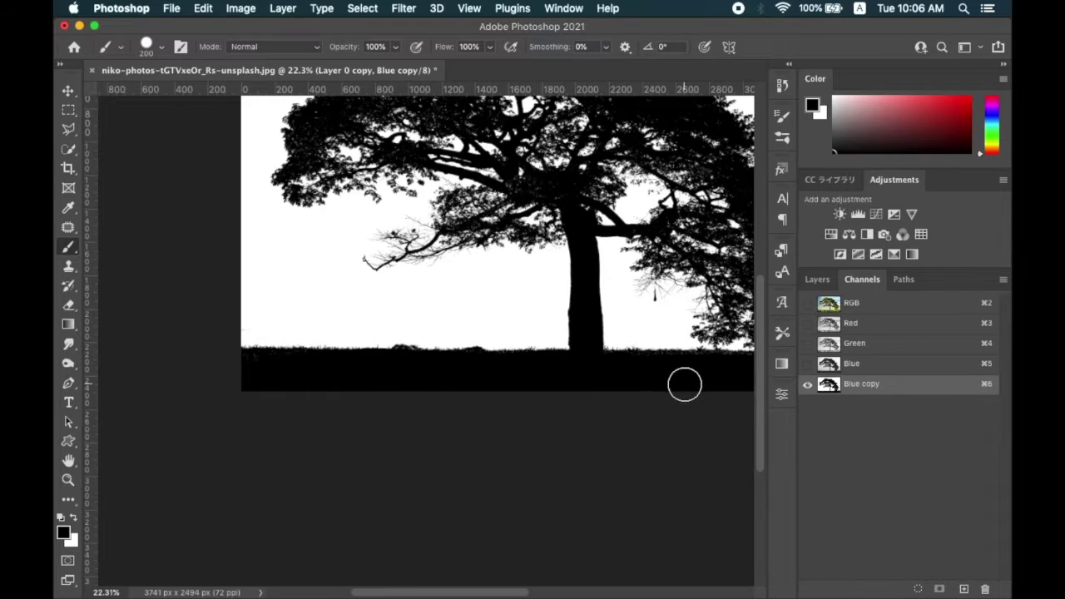
# Darken the remaining grey twigs and leaves of the lower branches with the Burn tool, using the Shadows range
pyautogui.hscroll(3, 684, 383)
pyautogui.scroll(5, 575, 366)
pyautogui.hscroll(4, 575, 366)
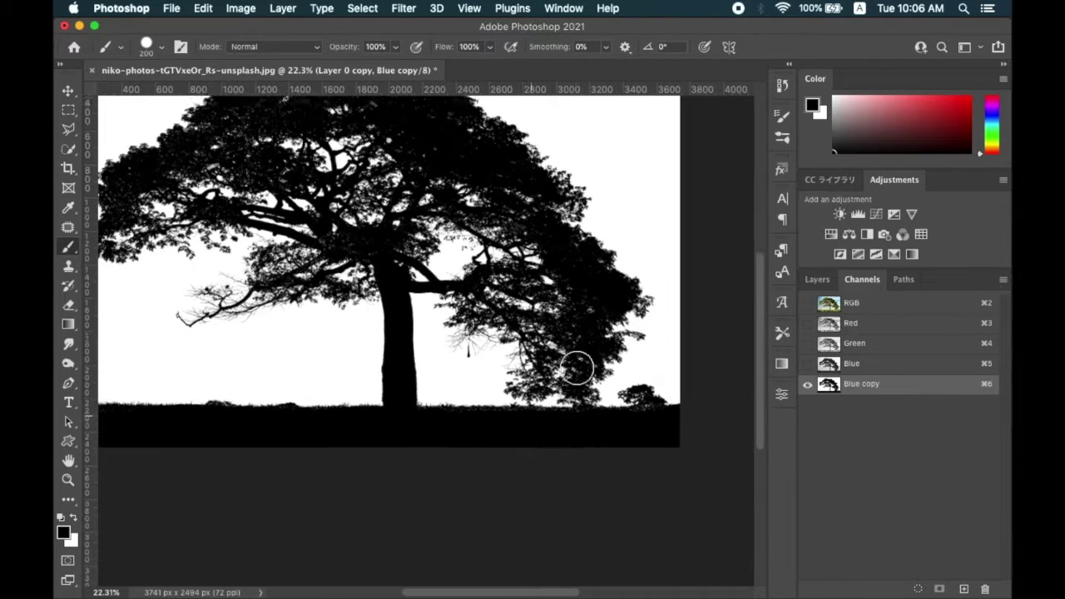
pyautogui.scroll(3, 549, 364)
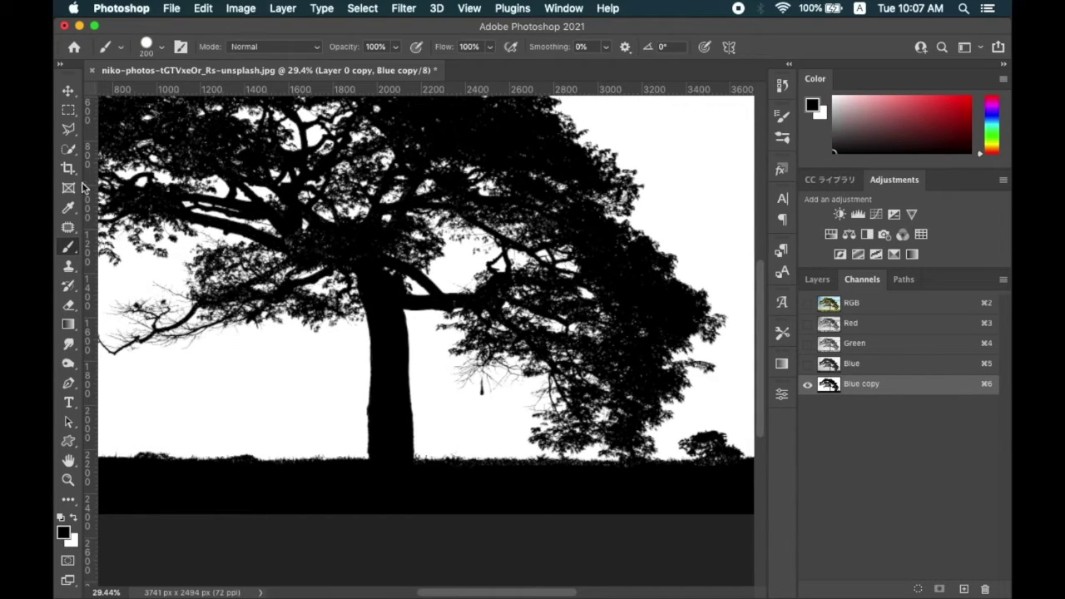
pyautogui.click(69, 345)
pyautogui.click(69, 363)
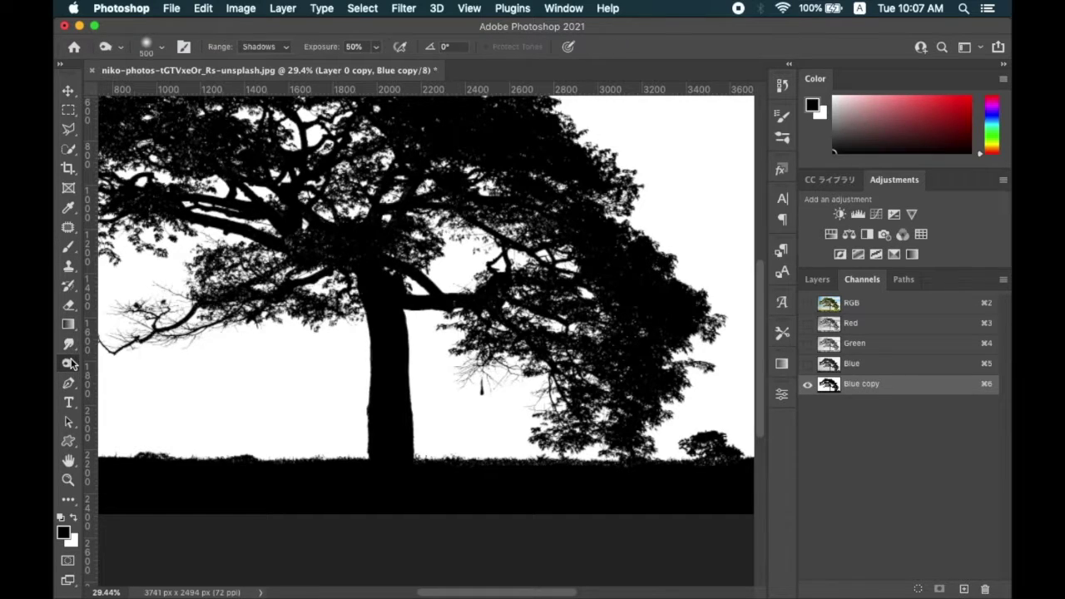
pyautogui.rightClick(69, 363)
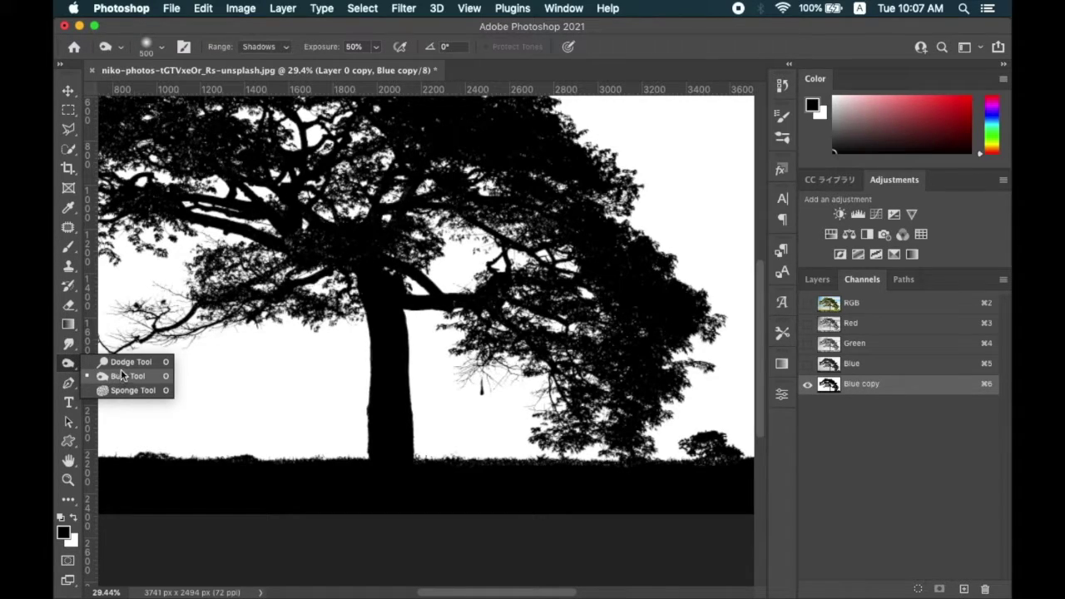
pyautogui.click(120, 376)
pyautogui.moveTo(502, 363)
pyautogui.mouseDown()
pyautogui.moveTo(487, 380)
pyautogui.moveTo(531, 383)
pyautogui.mouseUp()
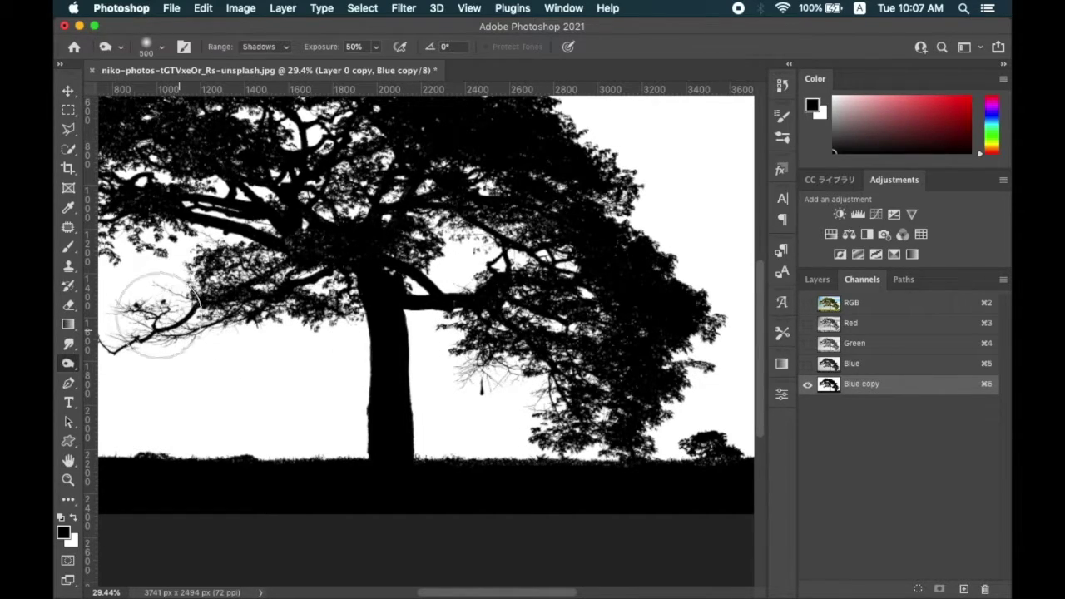
# Switch to the Dodge tool with the Highlights range, and load the Blue copy channel as a selection
pyautogui.rightClick(82, 366)
pyautogui.click(116, 361)
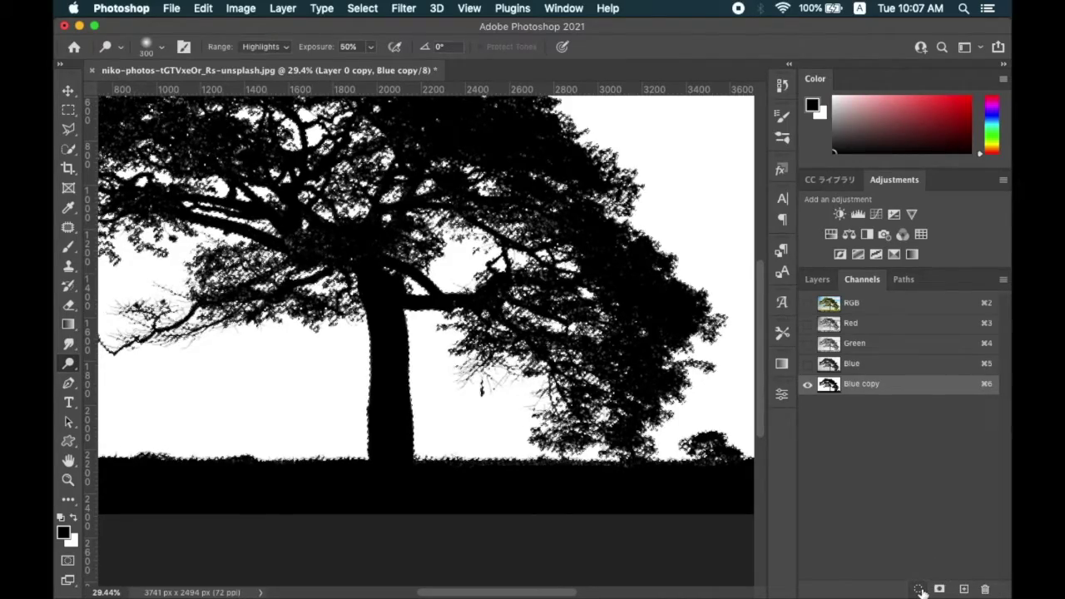
pyautogui.scroll(2, 508, 401)
pyautogui.scroll(5, 507, 401)
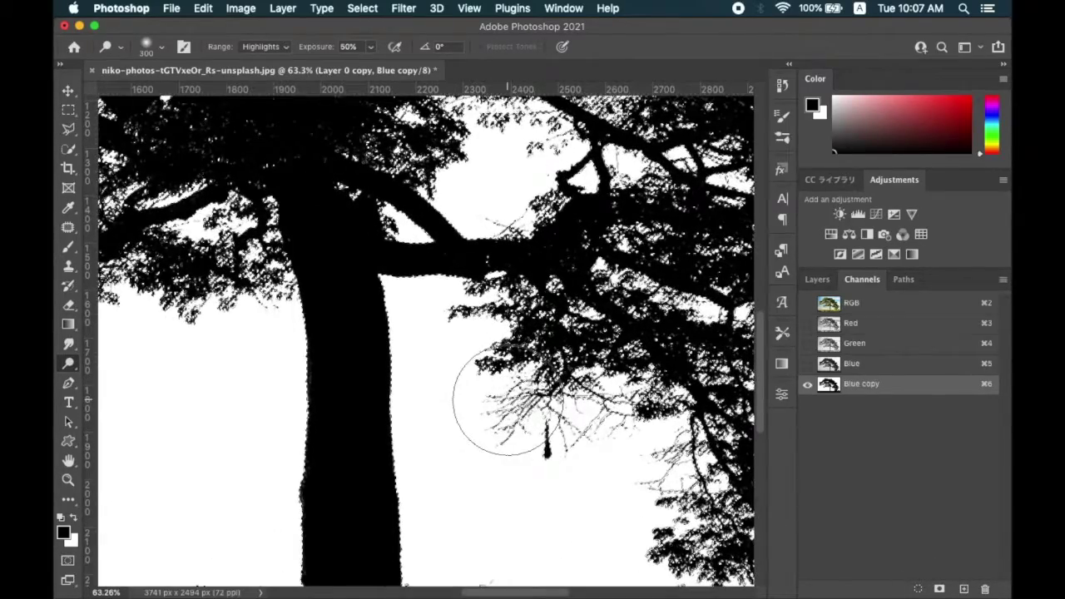
# Add a layer mask to Layer 0 copy from the loaded selection and invert it to keep the tree and grass
pyautogui.scroll(-4, 507, 401)
pyautogui.scroll(-4, 507, 401)
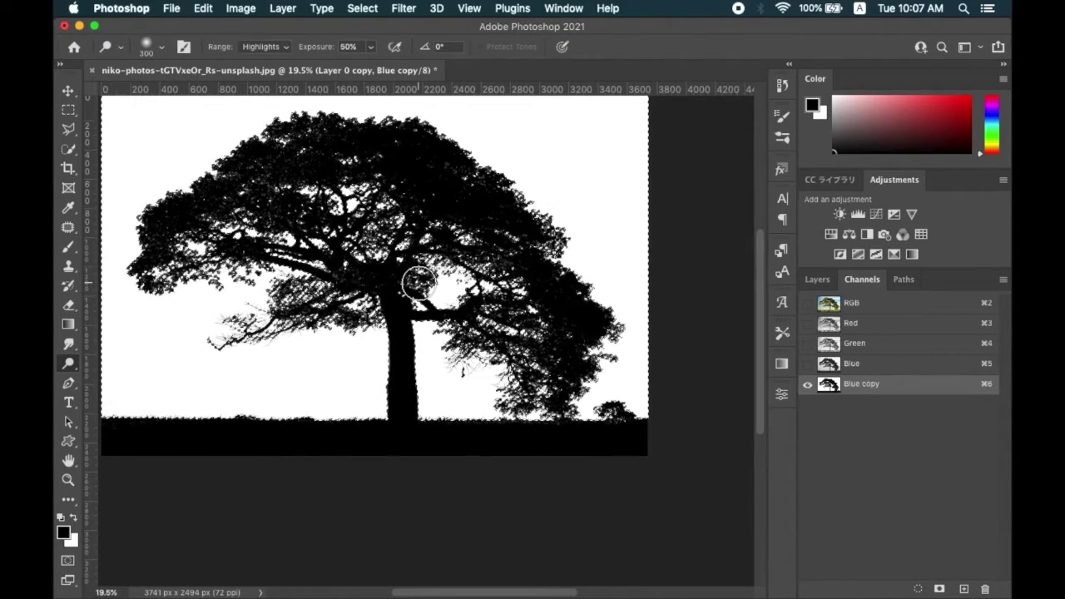
pyautogui.click(819, 280)
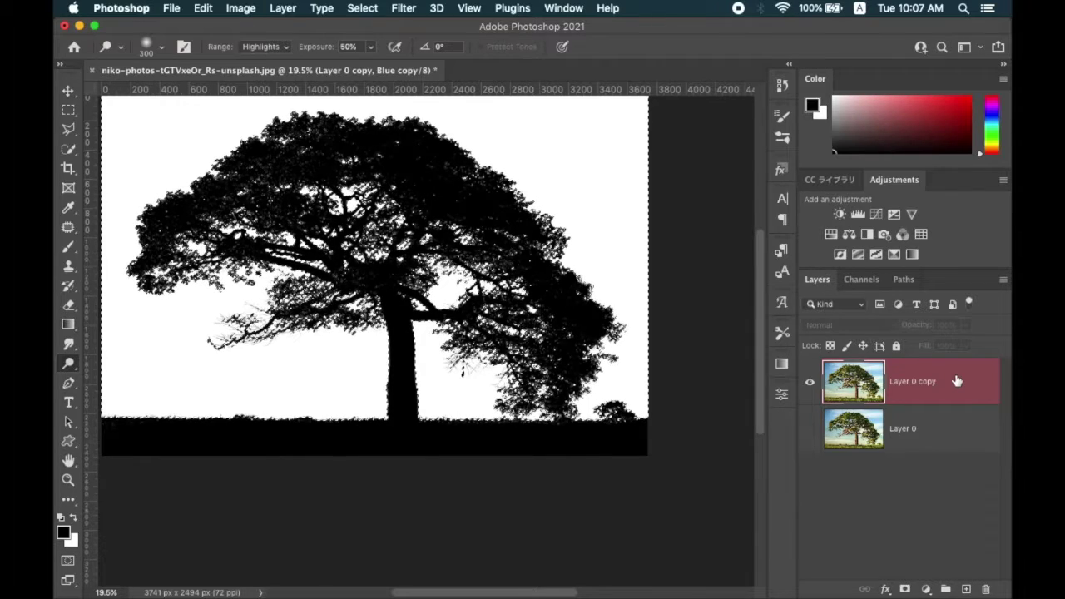
pyautogui.click(905, 589)
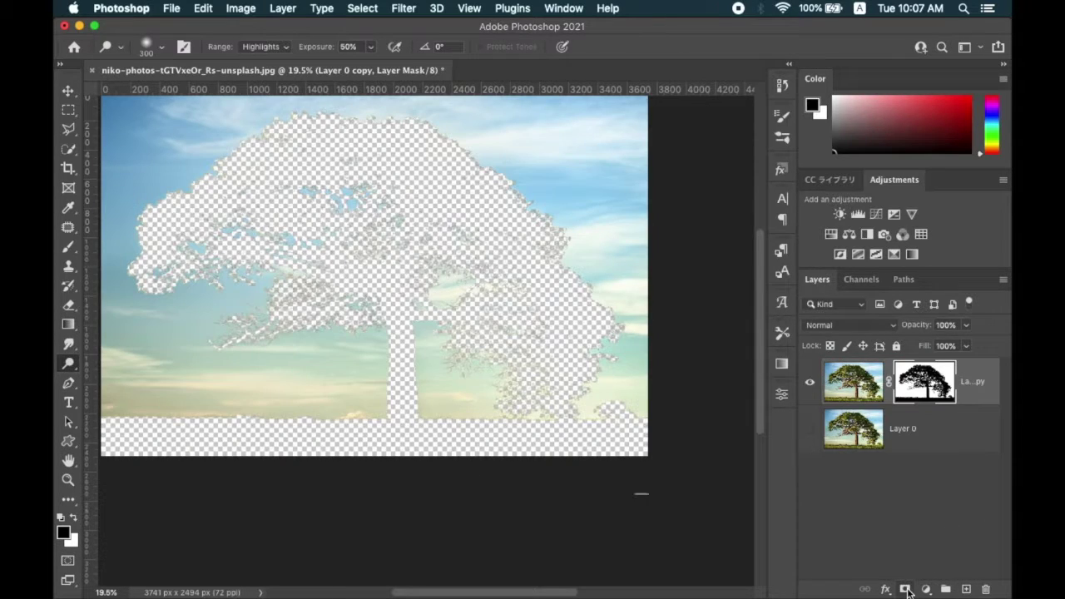
pyautogui.press('super+i')
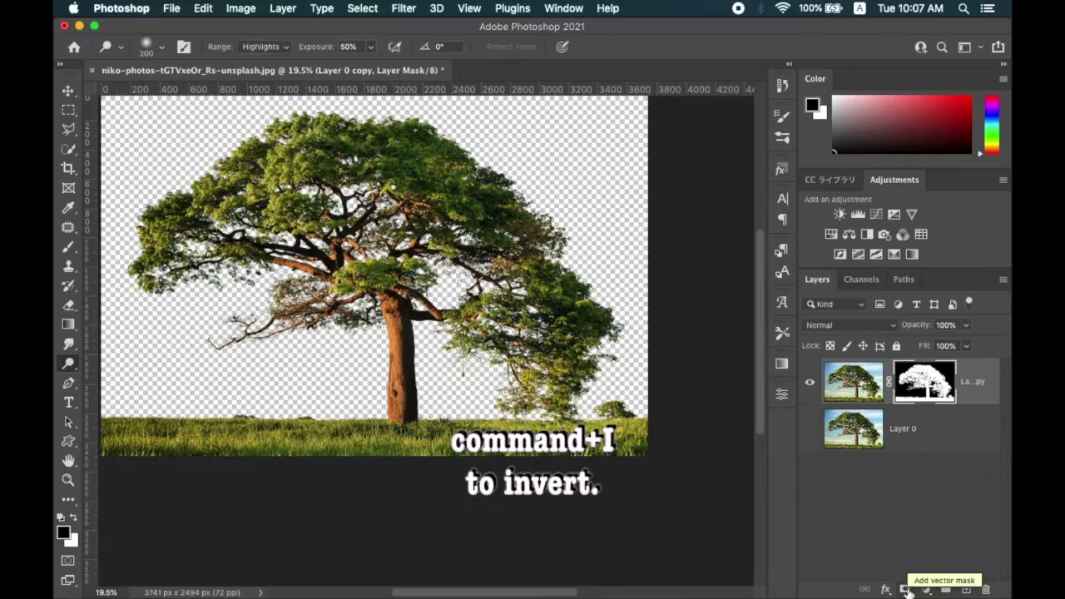
# Examine the masked tree's trunk, twigs, leaves and canopy edges for leftover sky, closely and at full view
pyautogui.scroll(3, 458, 374)
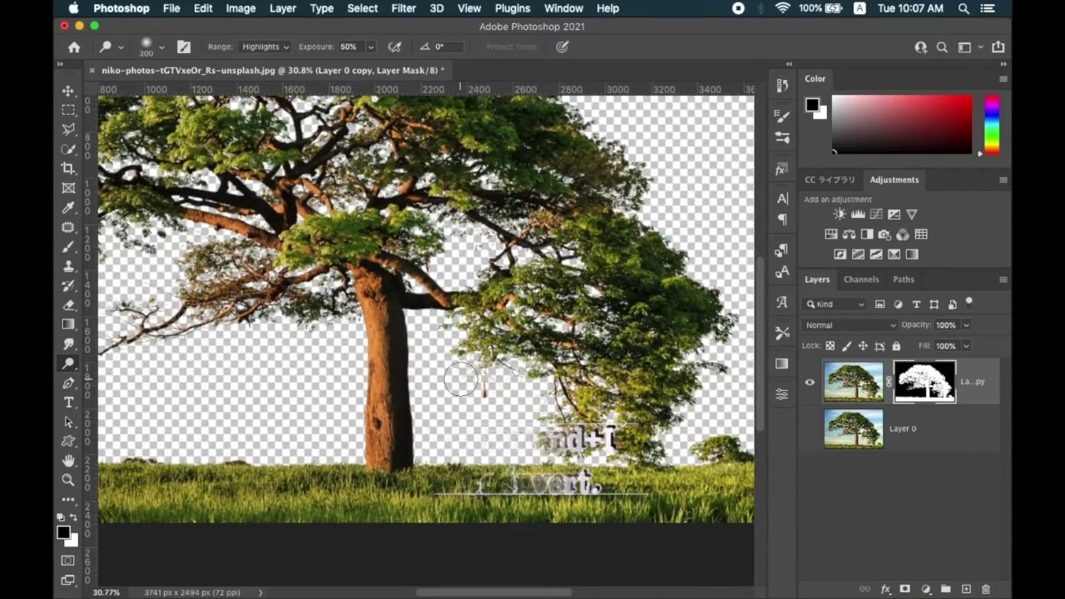
pyautogui.scroll(4, 460, 380)
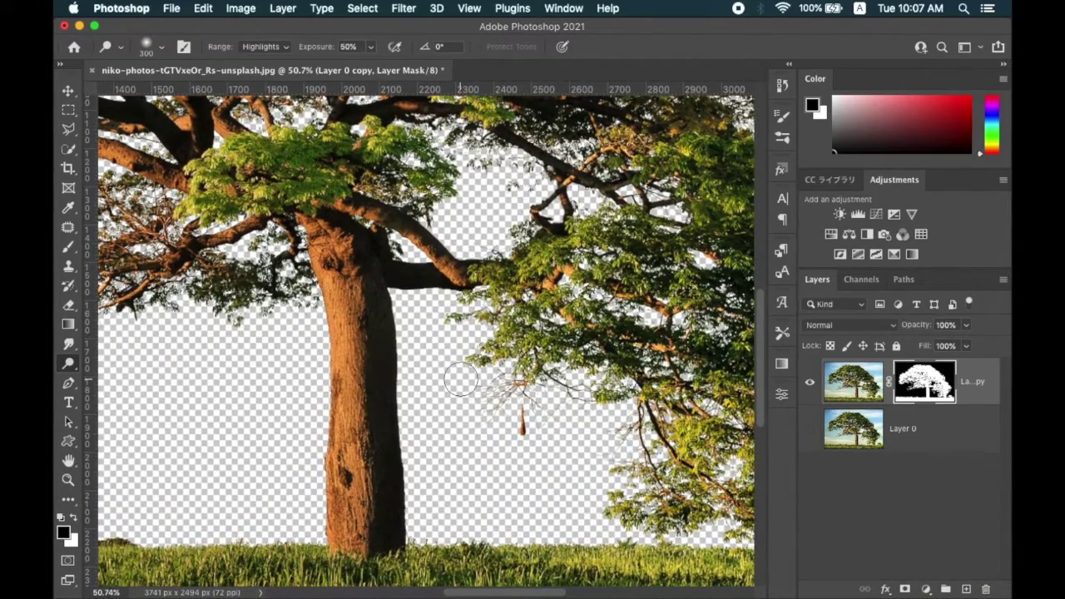
pyautogui.hscroll(-10, 461, 380)
pyautogui.scroll(5, 460, 380)
pyautogui.scroll(-2, 460, 380)
pyautogui.hscroll(-2, 460, 381)
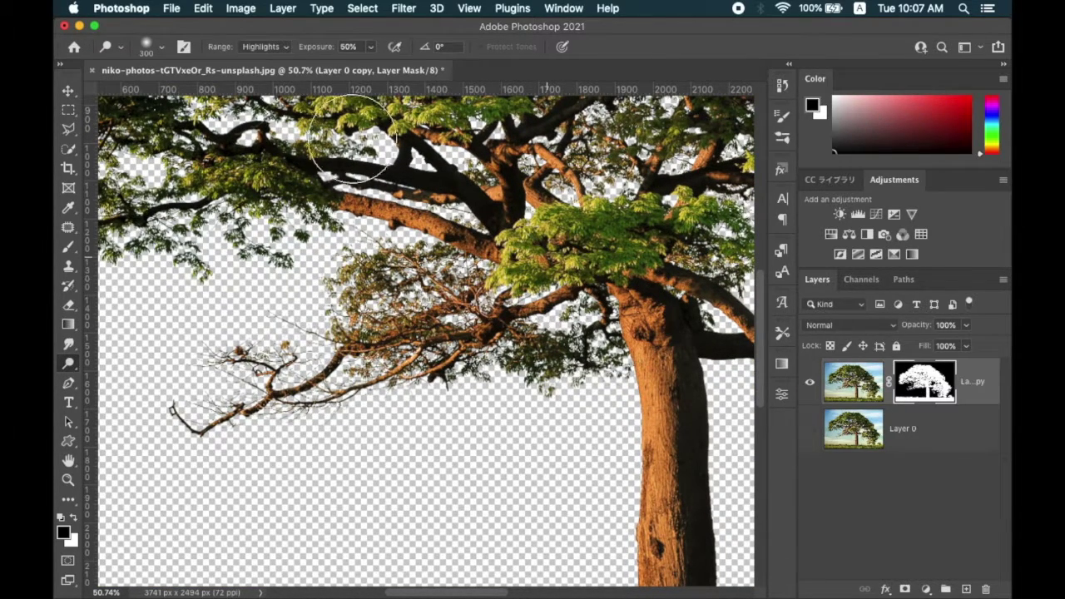
pyautogui.scroll(-5, 258, 179)
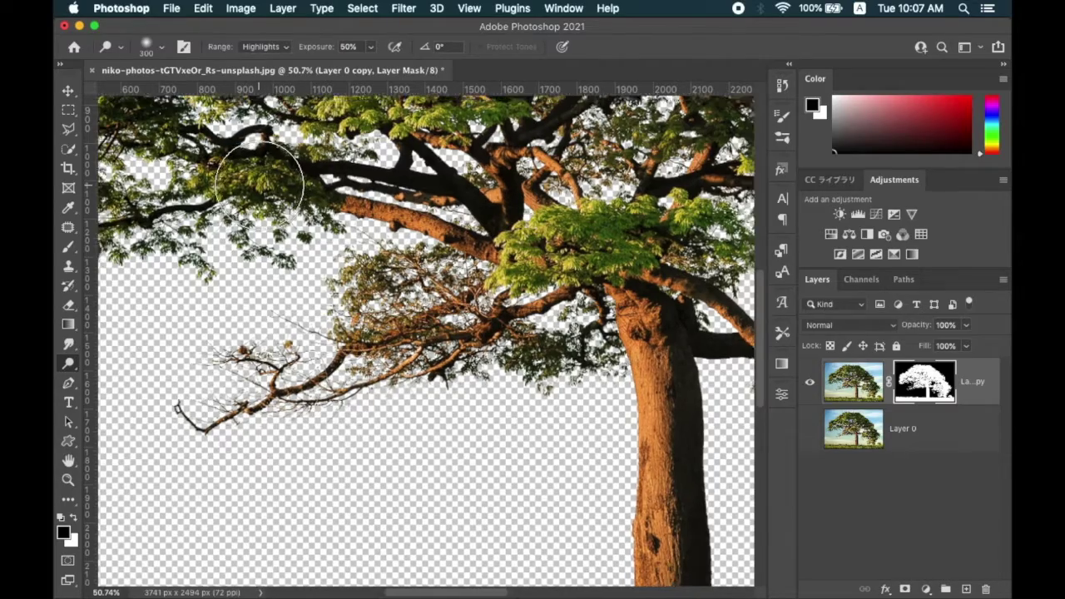
pyautogui.scroll(-1, 258, 179)
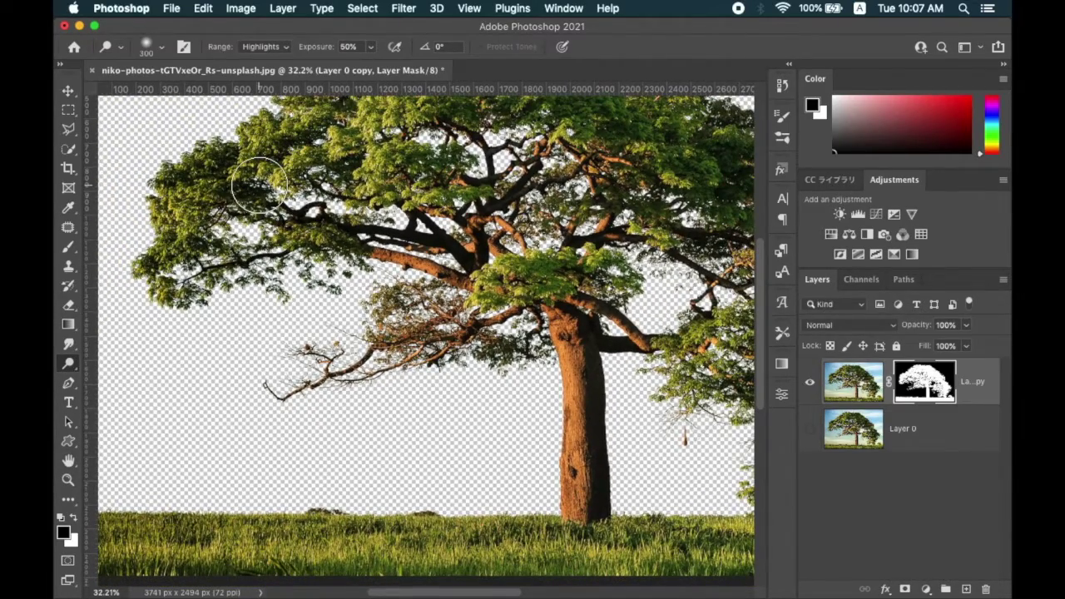
pyautogui.scroll(-5, 260, 185)
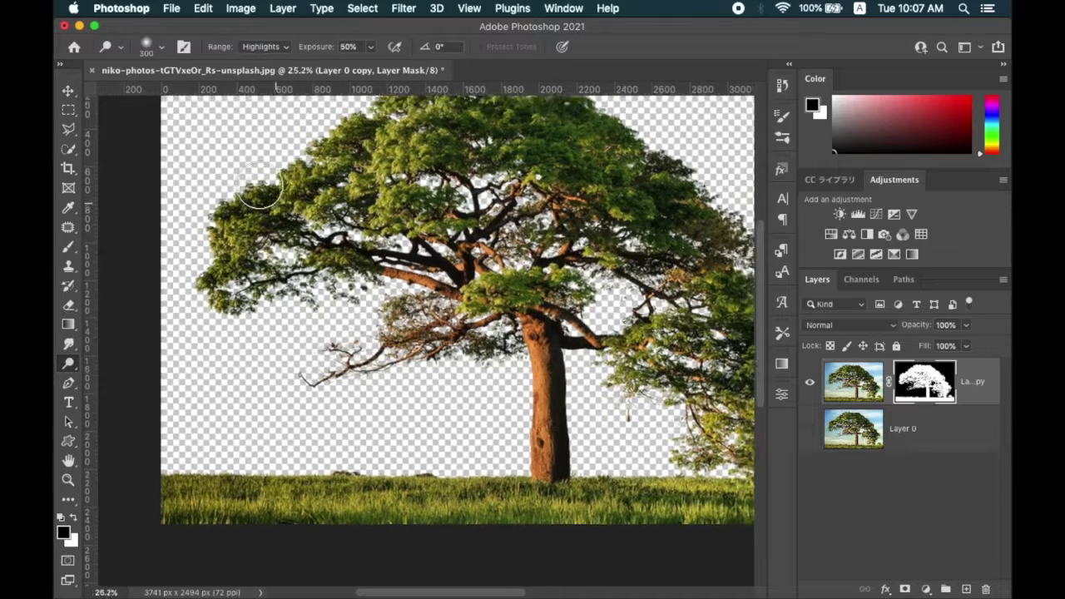
pyautogui.scroll(-1, 260, 191)
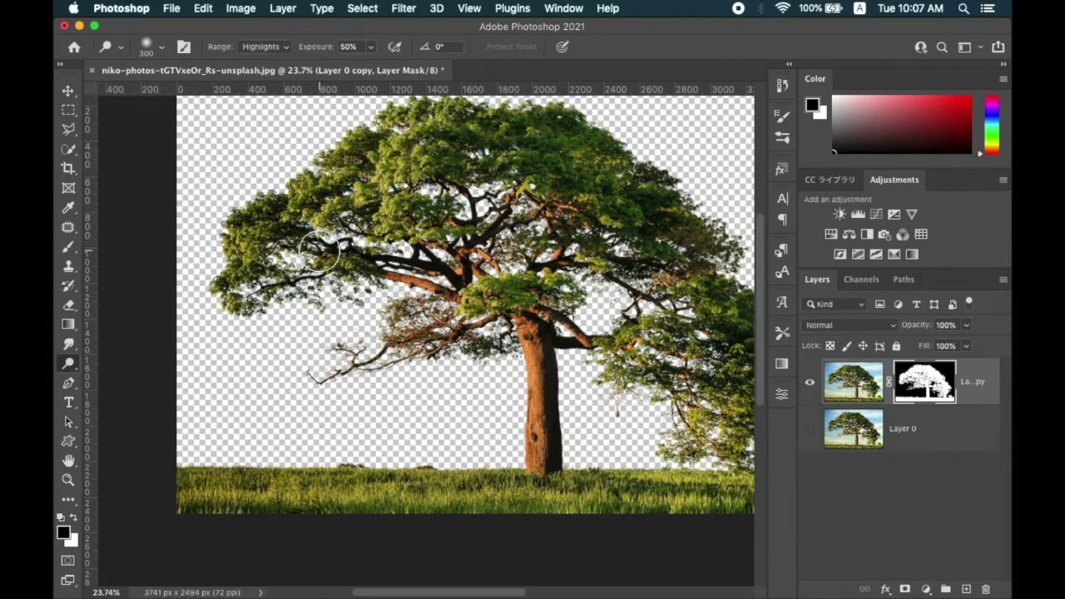
pyautogui.hscroll(2, 333, 274)
pyautogui.scroll(-2, 347, 297)
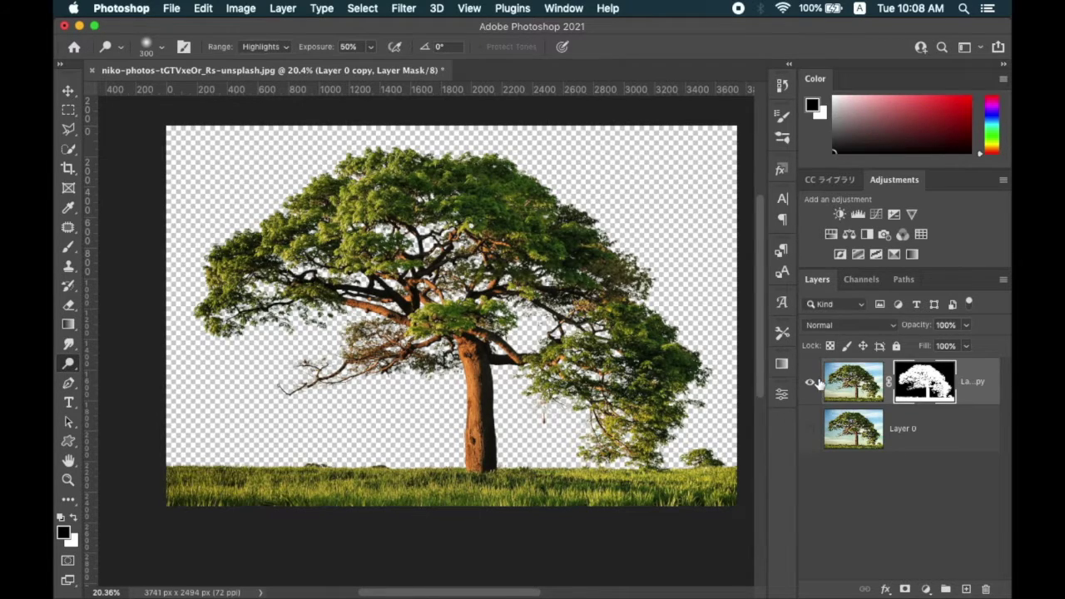
# Convert the masked Layer 0 copy to a smart object
pyautogui.click(846, 383)
pyautogui.rightClick(963, 396)
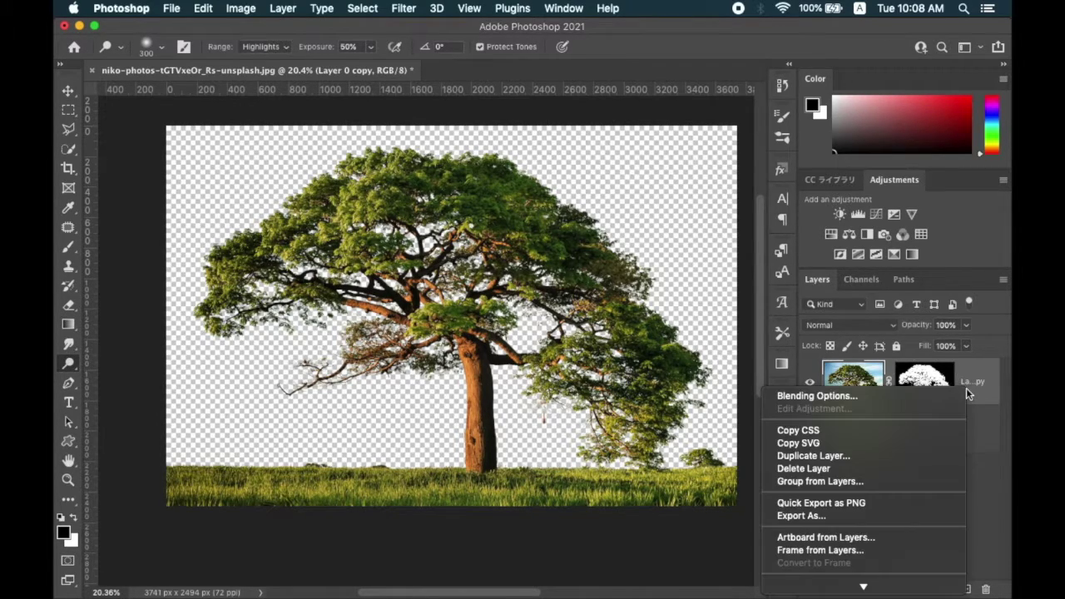
pyautogui.moveTo(863, 587)
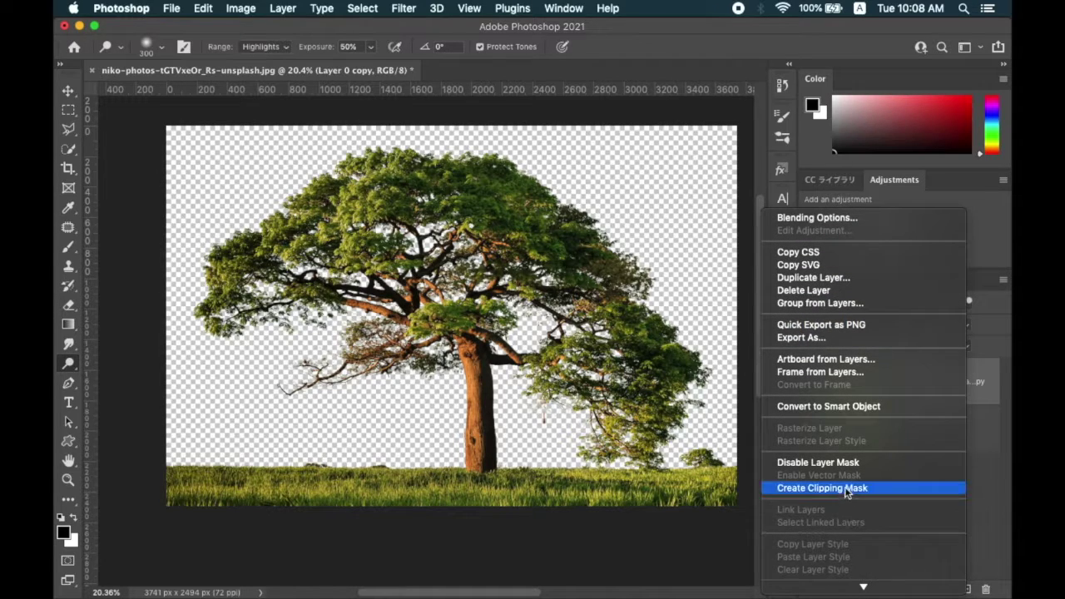
pyautogui.click(882, 406)
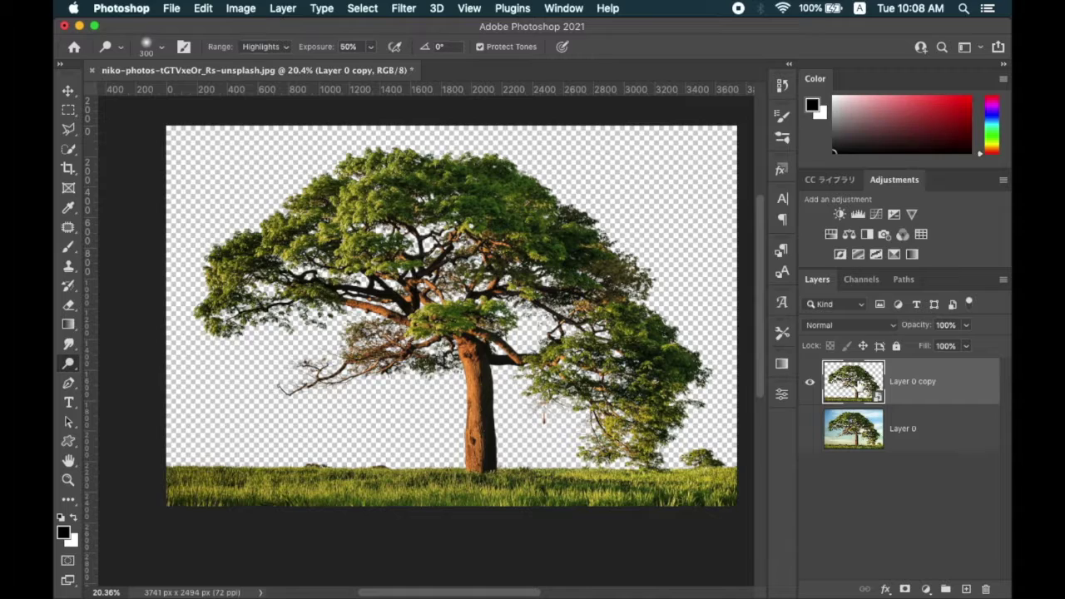
# Add an Exposure adjustment layer clipped to Layer 0 copy and set its exposure to +0.95
pyautogui.click(895, 213)
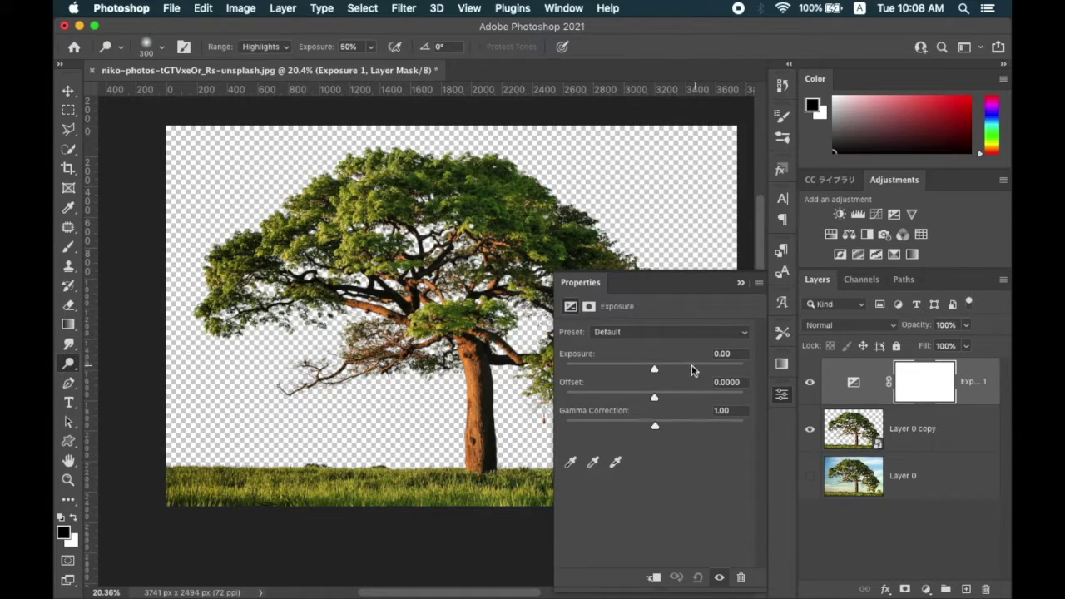
pyautogui.click(654, 578)
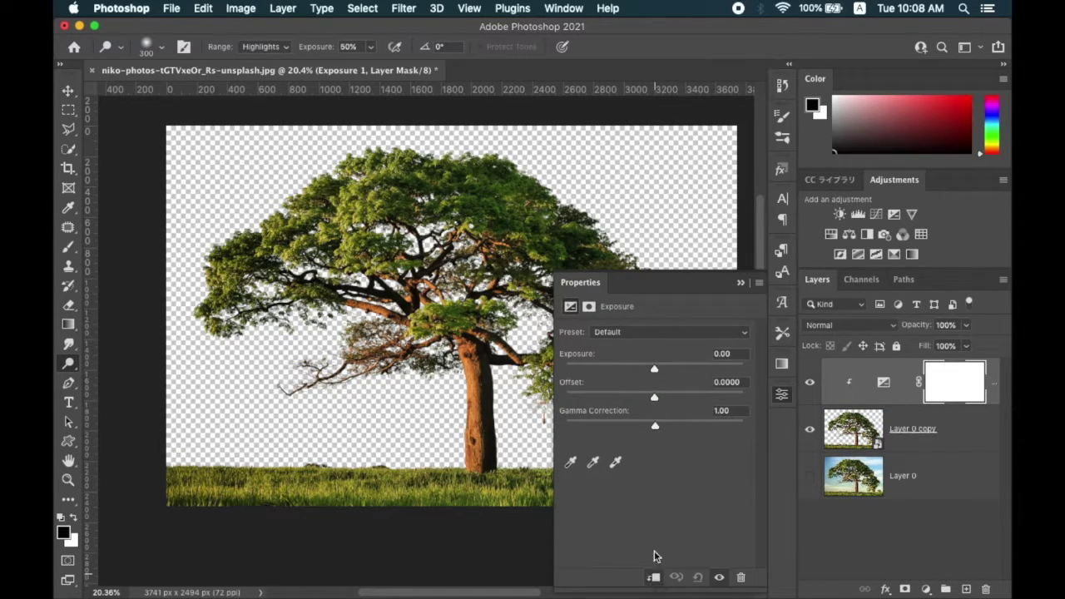
pyautogui.moveTo(655, 372)
pyautogui.mouseDown()
pyautogui.moveTo(676, 372)
pyautogui.moveTo(666, 369)
pyautogui.mouseUp()
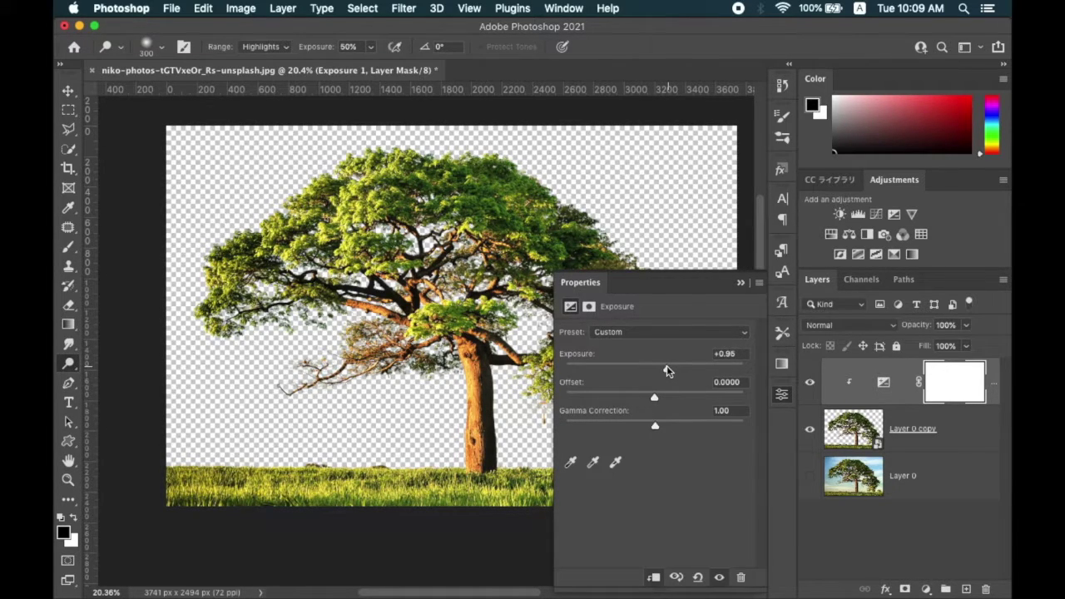
pyautogui.click(739, 283)
# Add a new layer directly above Layer 0 and fill it with the black foreground colour
pyautogui.click(893, 481)
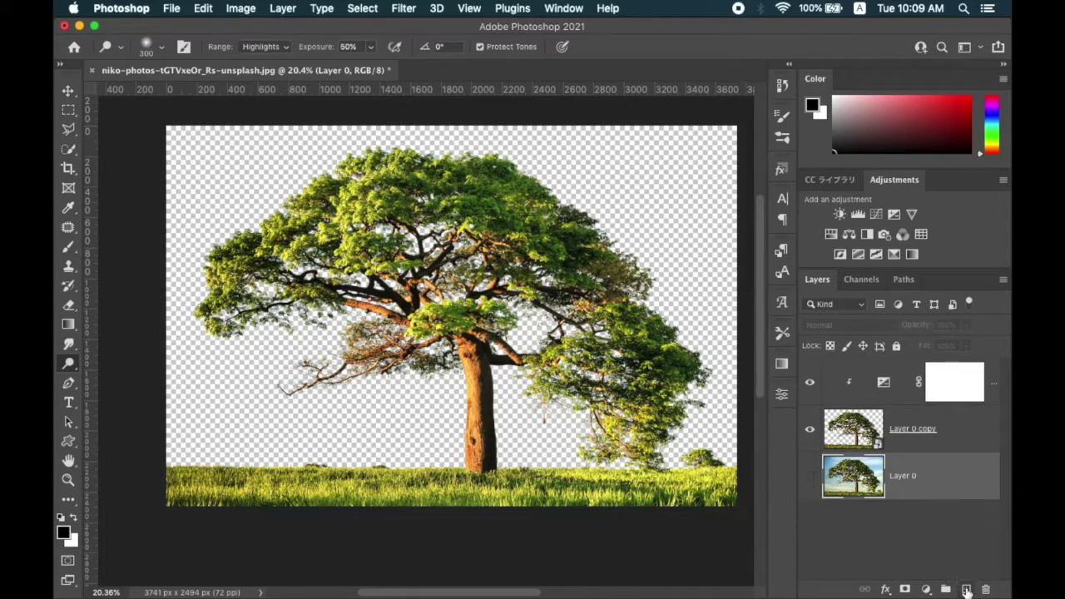
pyautogui.click(966, 589)
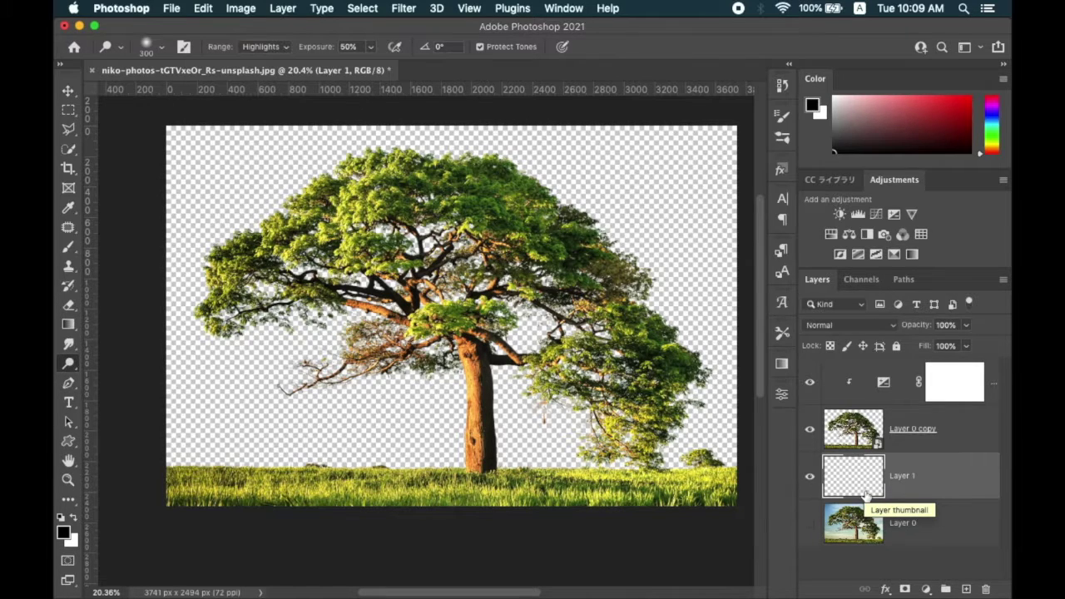
pyautogui.hotkey('alt', 'BackSpace')
# Examine the branches, leaves and trunk edges of the cutout against the black background
pyautogui.scroll(5, 623, 340)
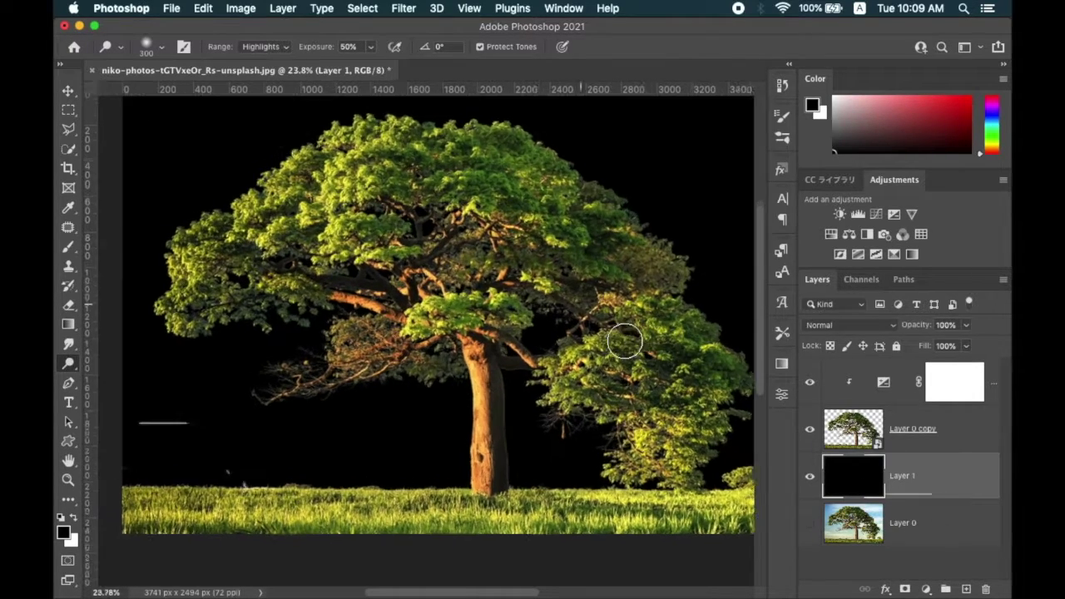
pyautogui.scroll(6, 624, 341)
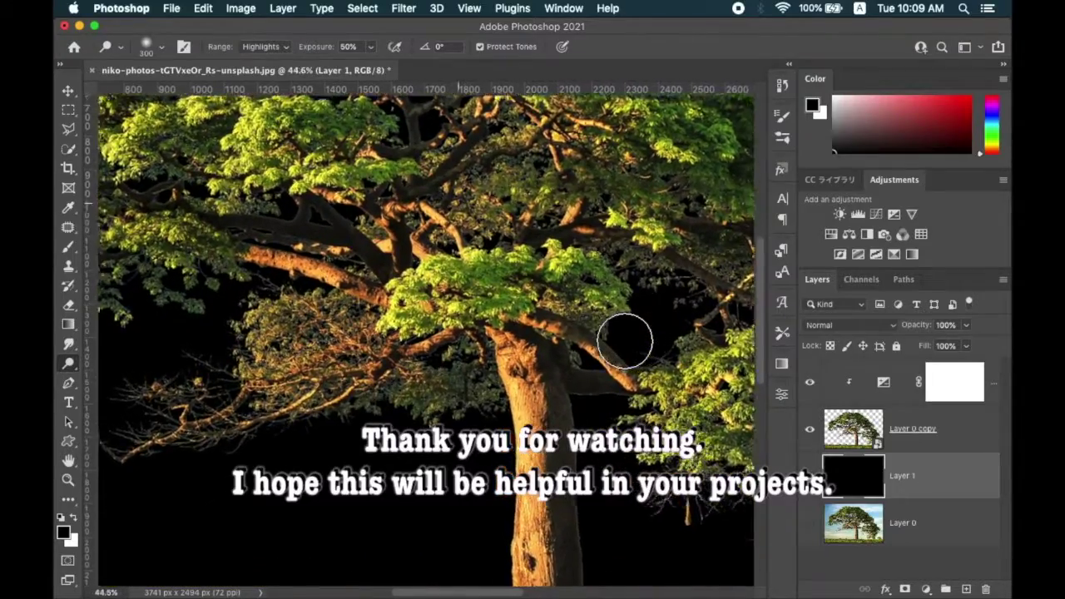
pyautogui.scroll(-1, 624, 341)
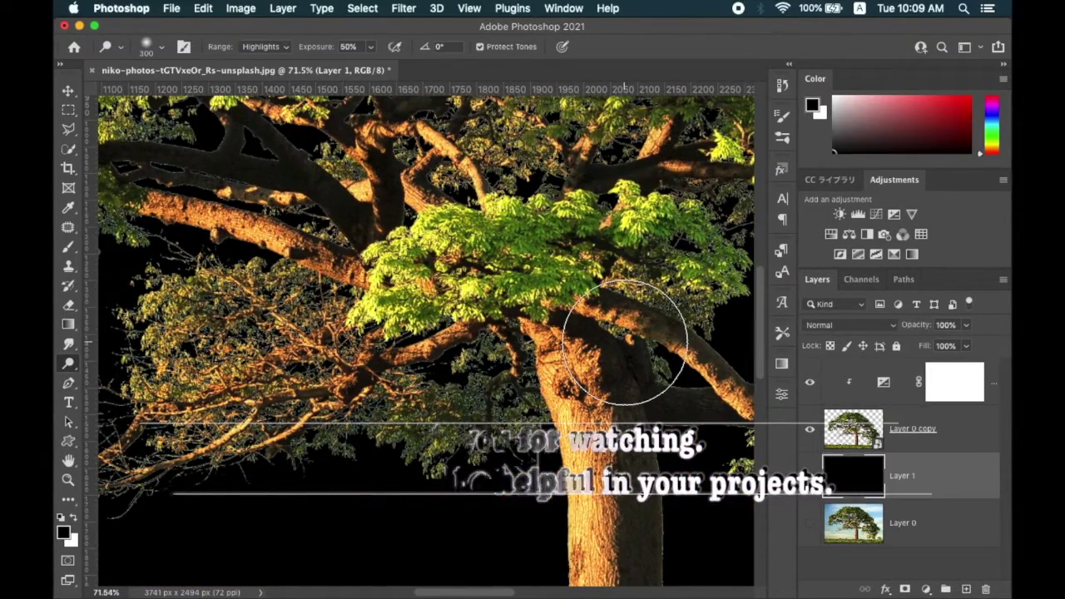
pyautogui.scroll(-2, 624, 341)
pyautogui.scroll(-4, 624, 341)
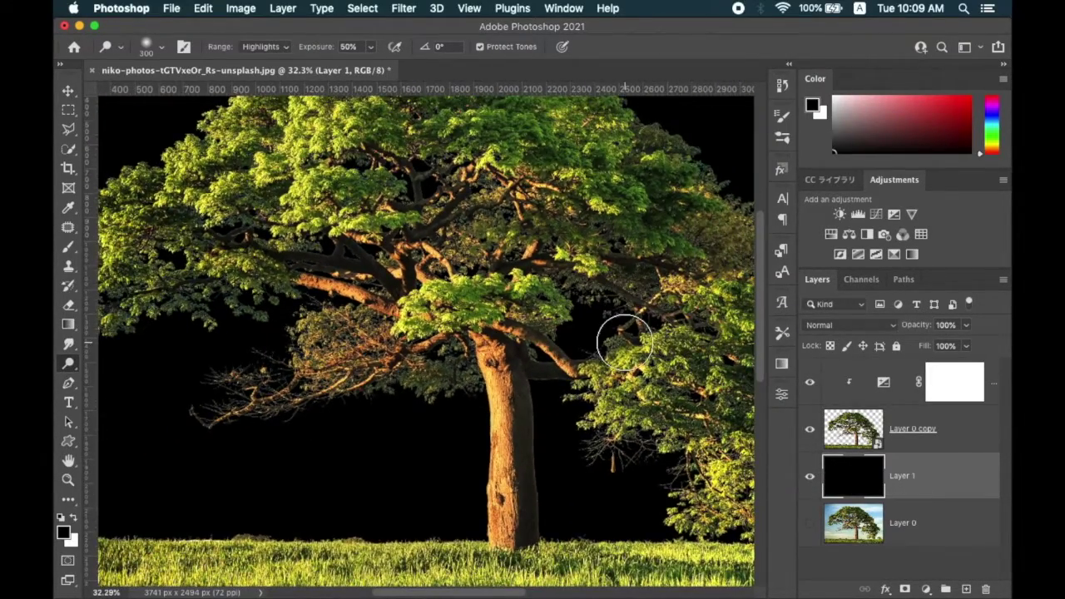
pyautogui.scroll(-2, 624, 342)
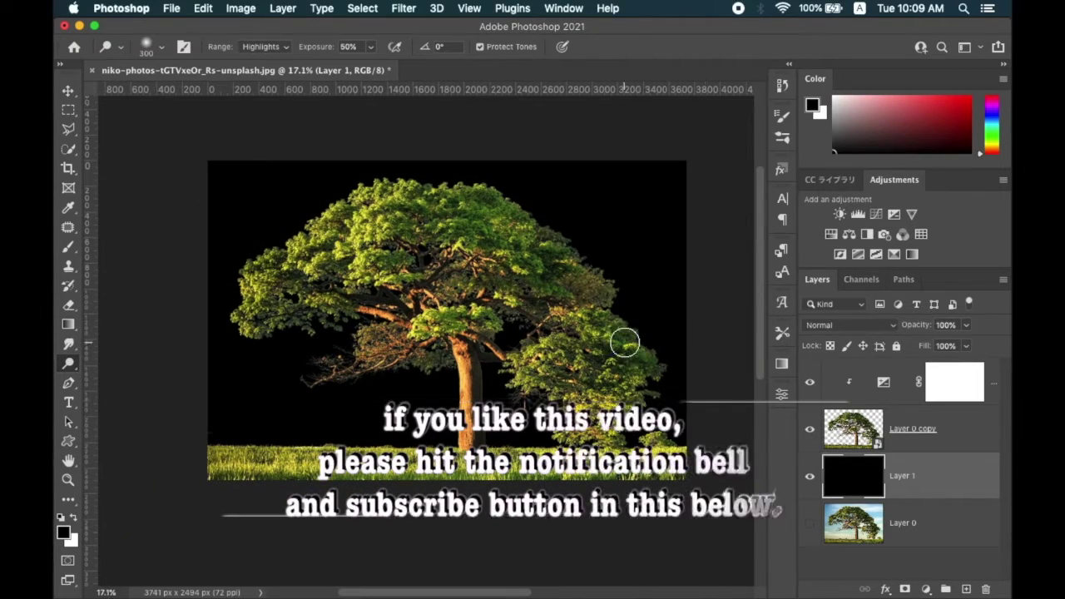
# Hide the black fill layer beneath the tree cutout
pyautogui.click(811, 476)
pyautogui.scroll(2, 713, 453)
pyautogui.hscroll(1, 714, 454)
pyautogui.hscroll(1, 713, 453)
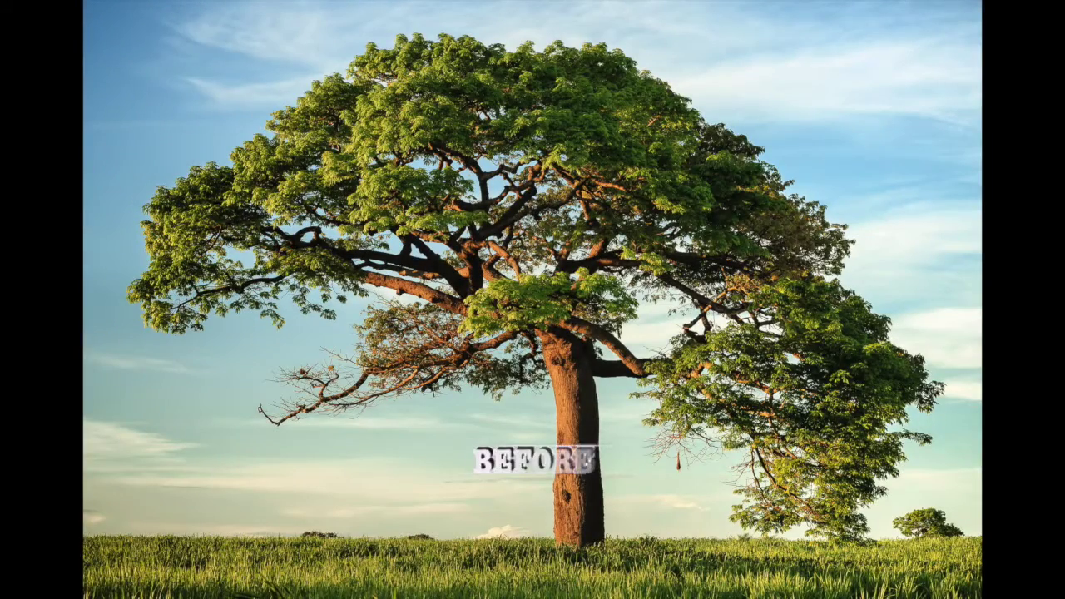